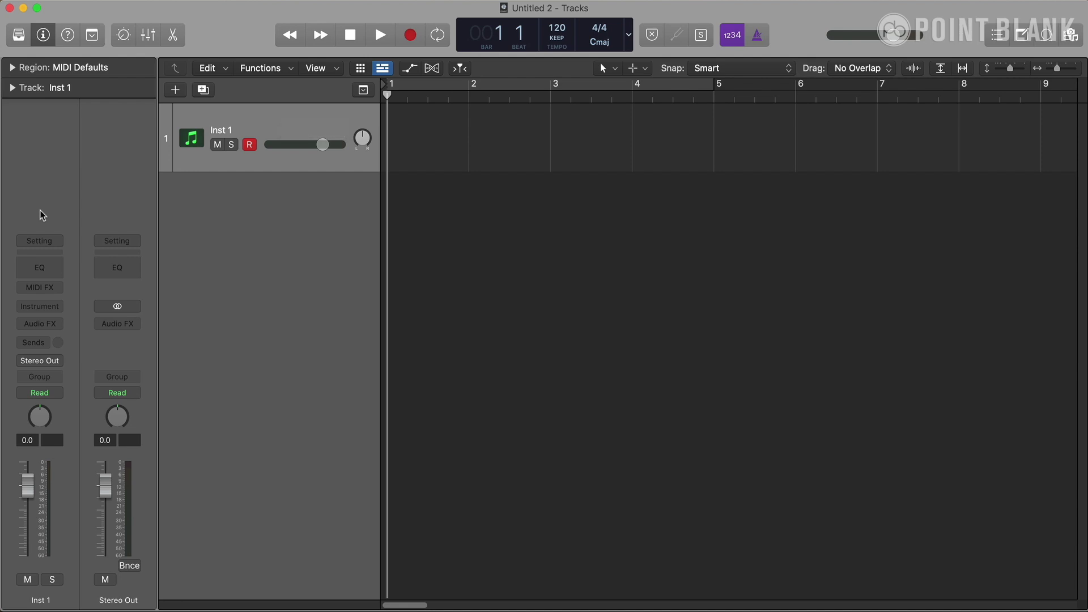
Step: Load the mono External Instrument plug-in on Inst 1
click(56, 306)
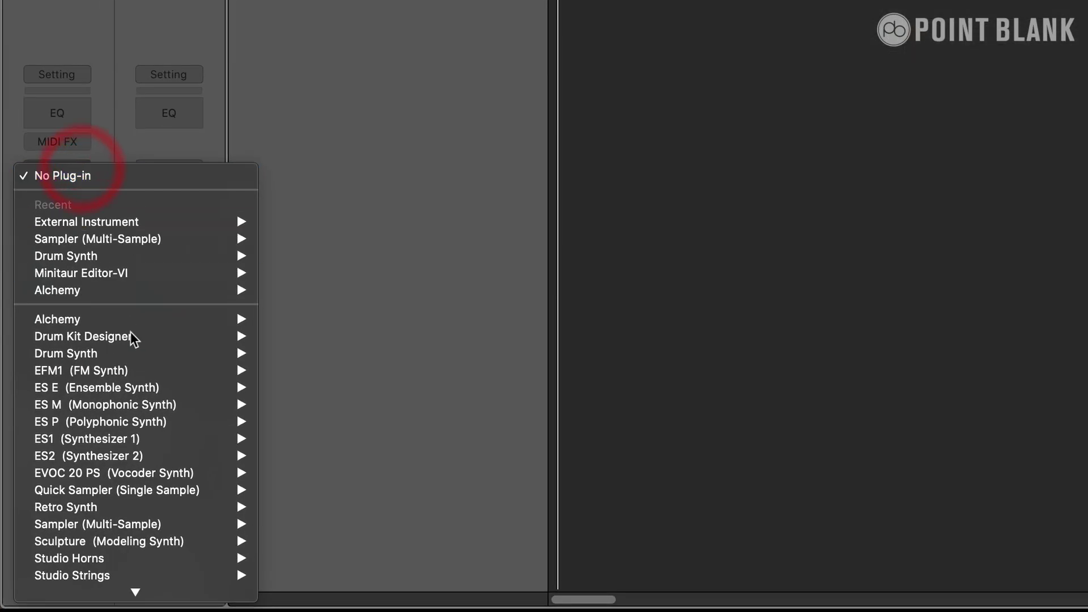
scroll(132, 338, down, 5)
mouse_move(129, 500)
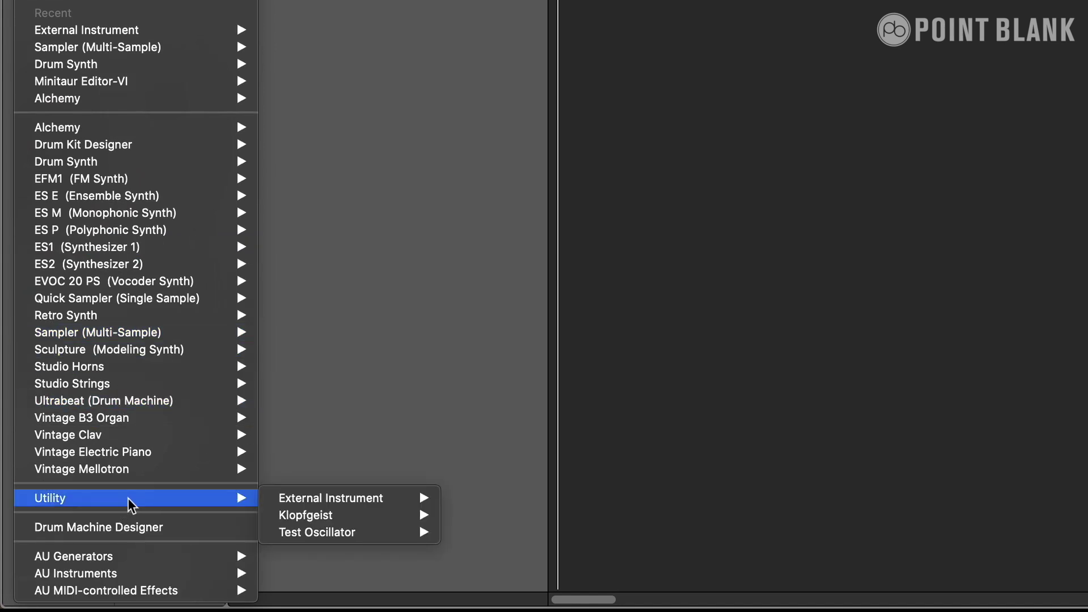
mouse_move(306, 499)
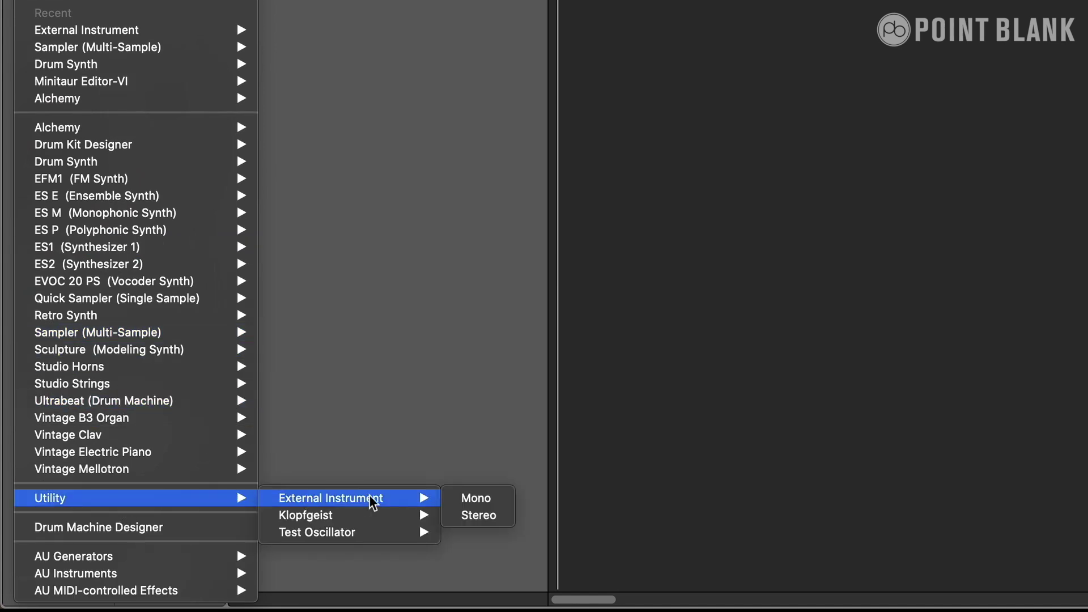
click(474, 498)
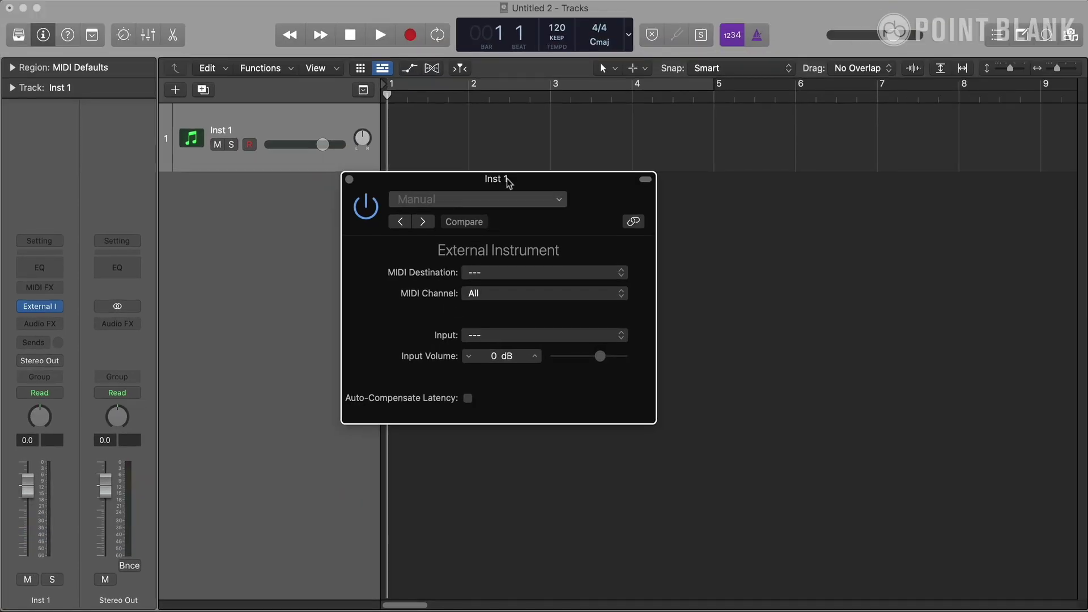
drag(508, 181, 567, 177)
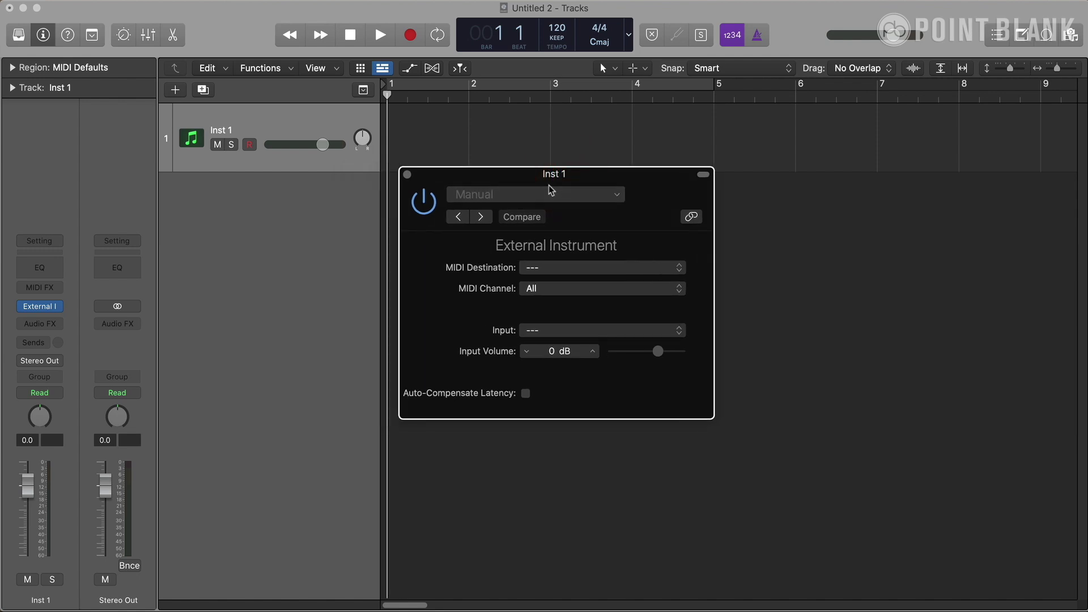
Step: Route it to the Moog Minitaur on MIDI channel All with audio from input 1
click(544, 269)
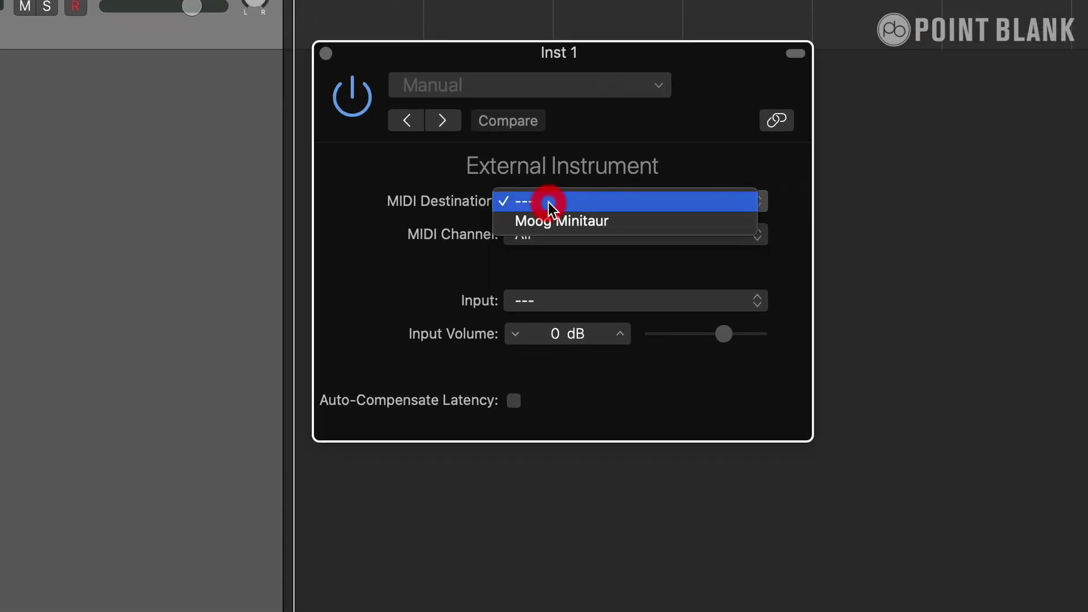
click(645, 221)
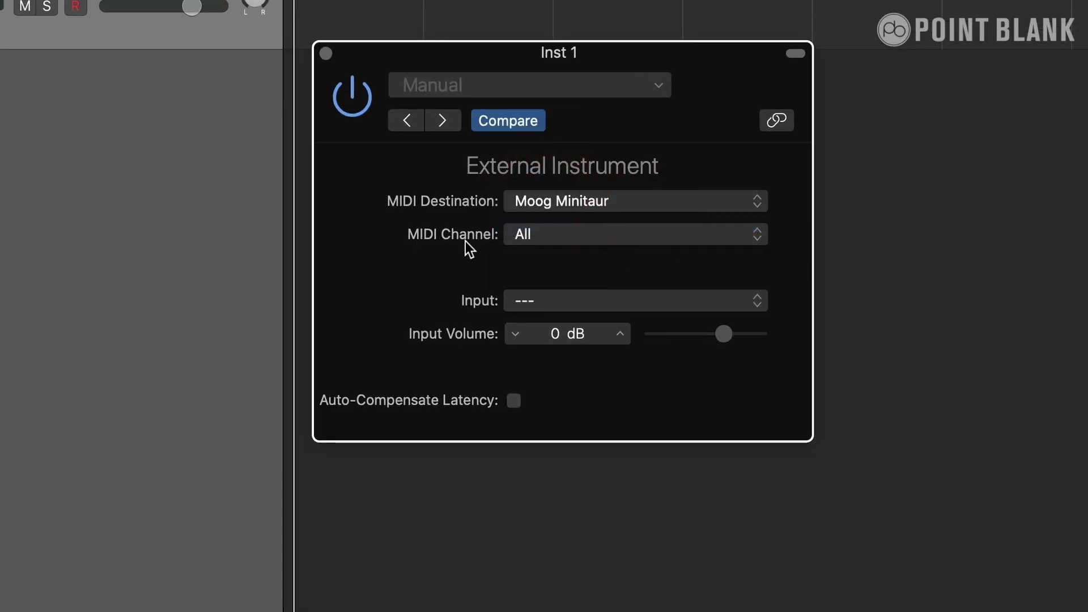
click(577, 235)
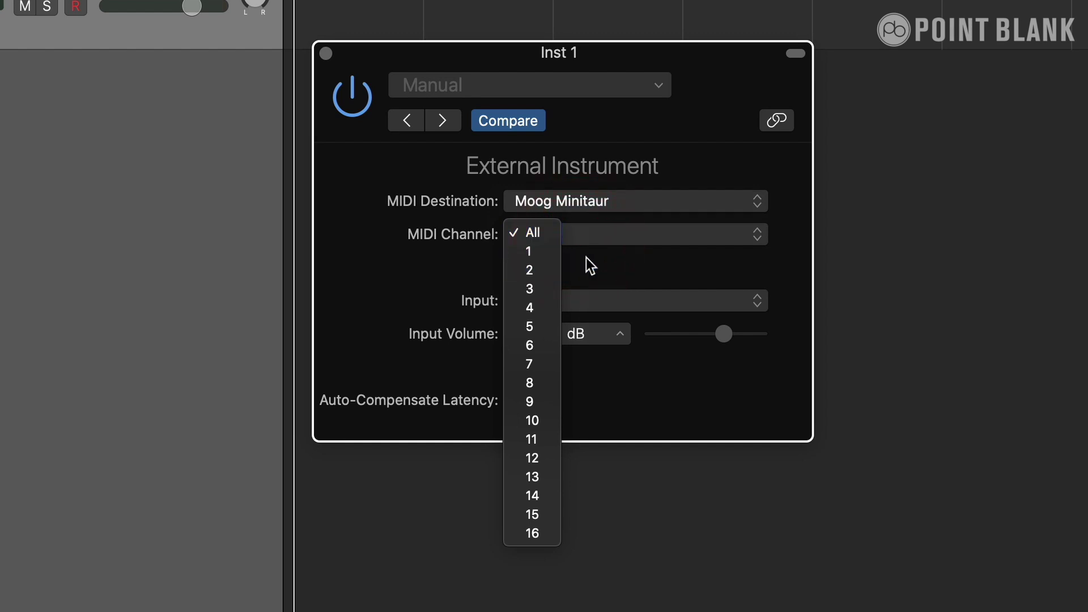
click(588, 240)
click(561, 235)
click(546, 236)
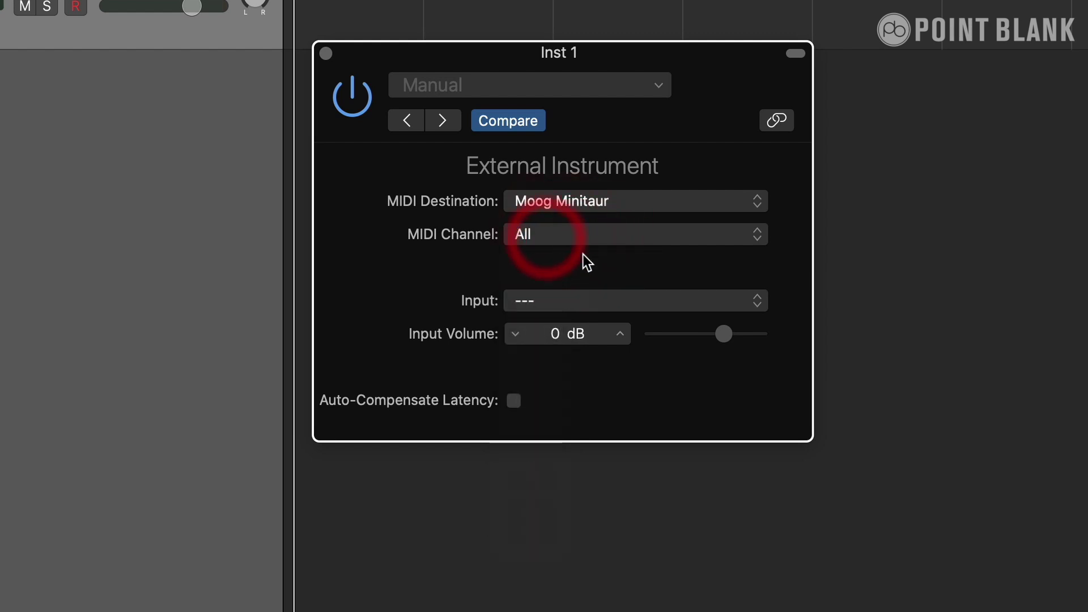
click(526, 311)
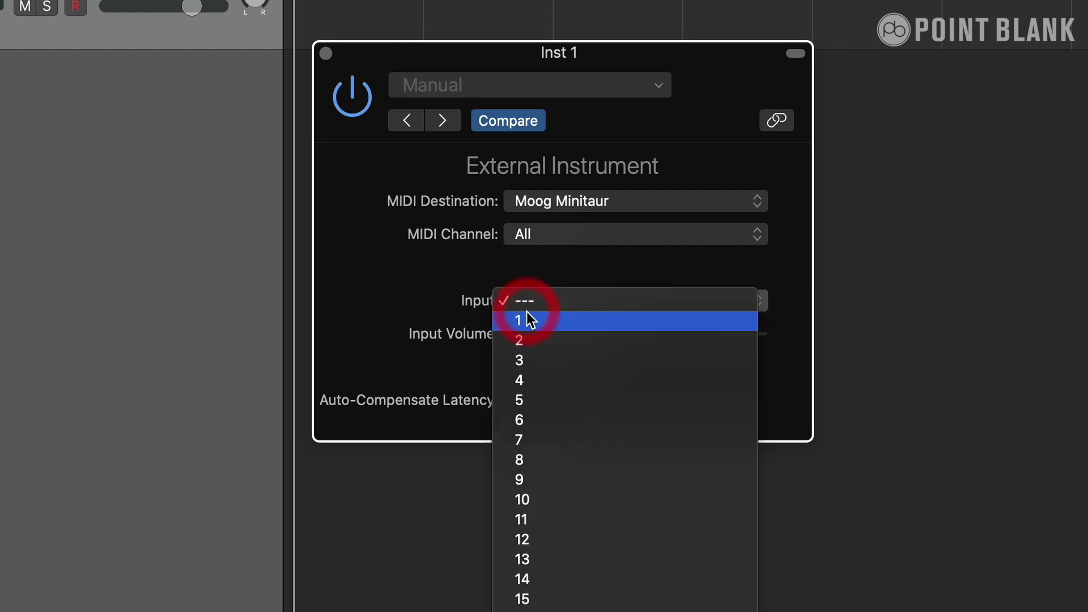
click(525, 317)
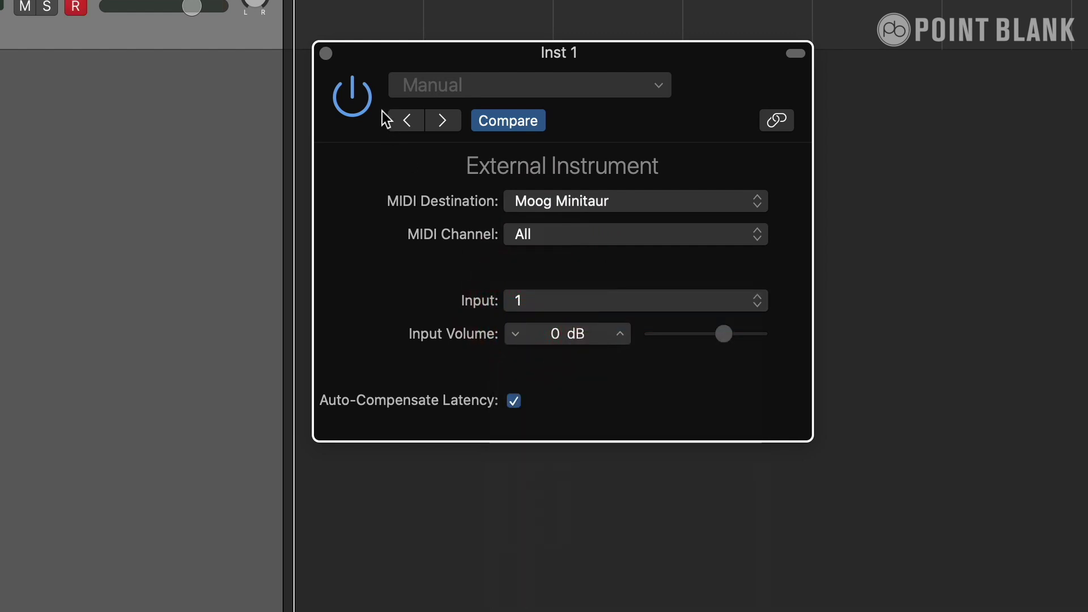
click(327, 54)
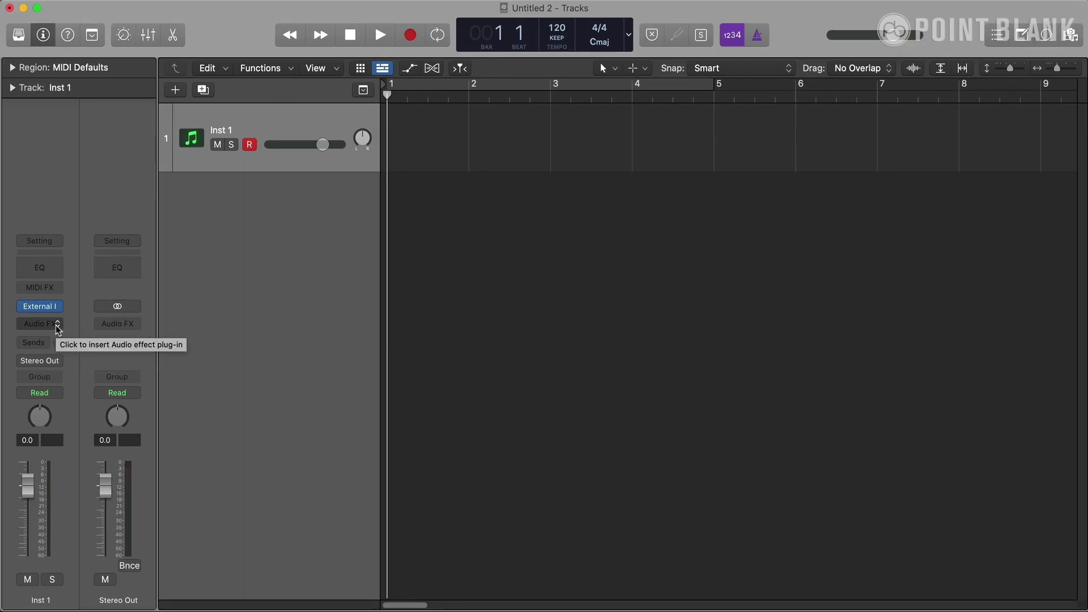
Step: Insert the Auto Sampler as a mono audio effect on Inst 1
click(58, 328)
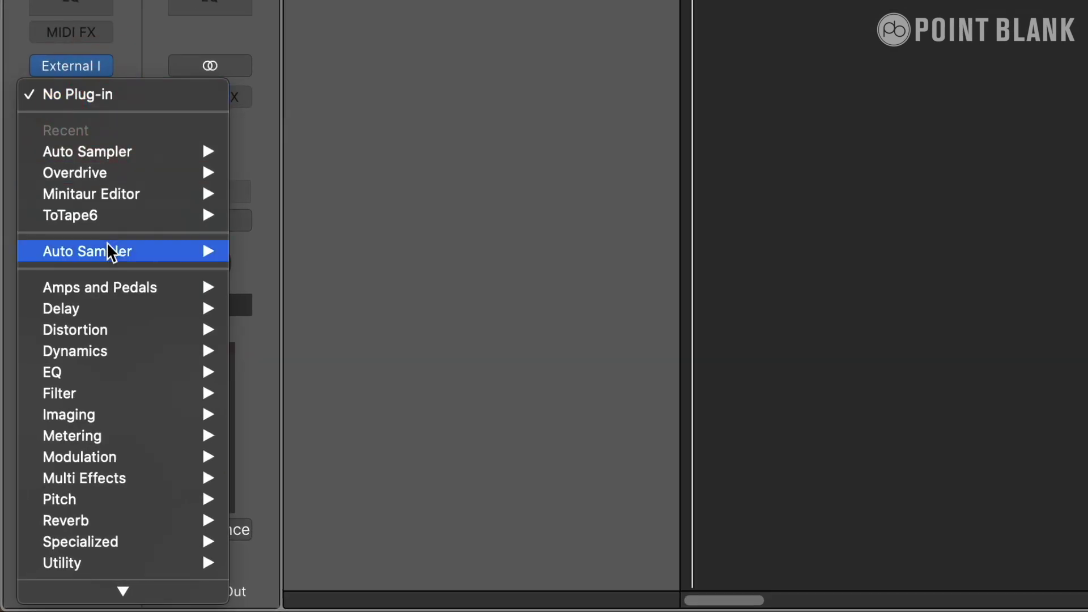
mouse_move(59, 407)
click(272, 253)
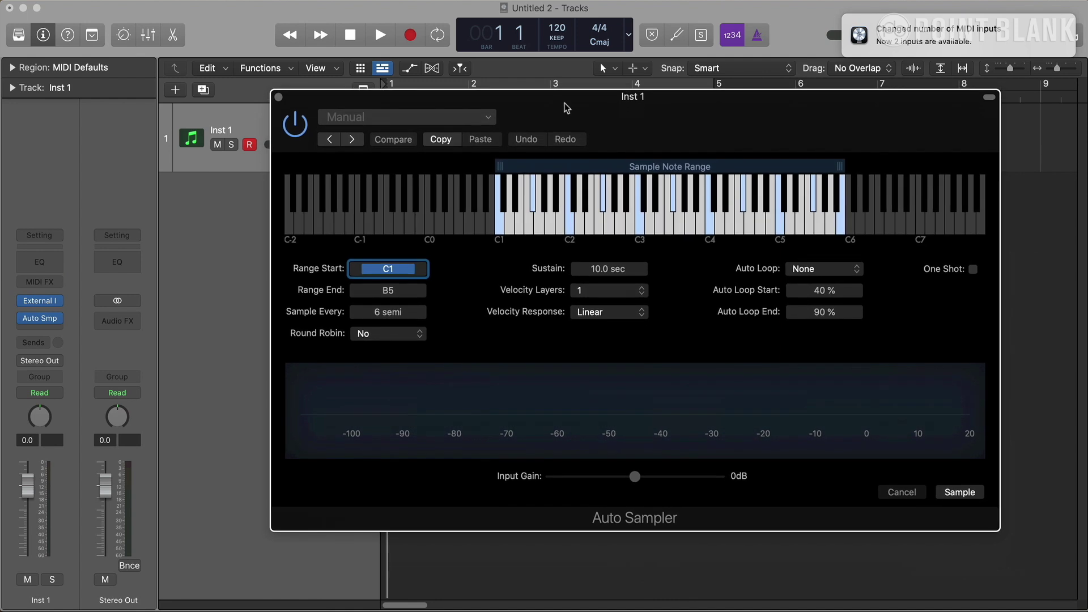
click(565, 106)
Step: Play test notes around C2–C4 while raising input gain to 27dB, then bring it back to 0dB
click(571, 224)
click(600, 222)
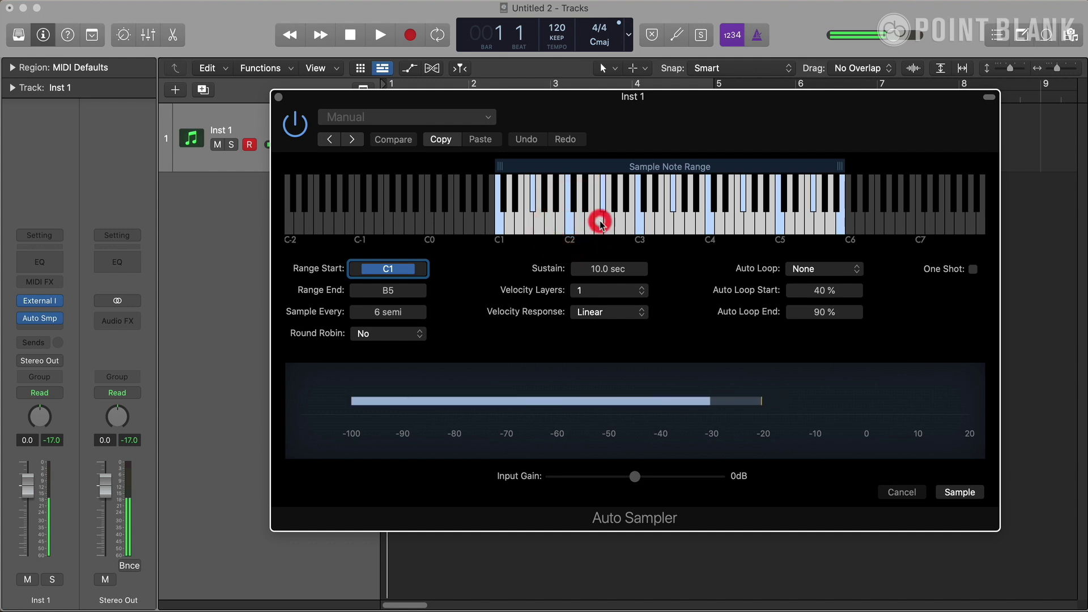
click(641, 226)
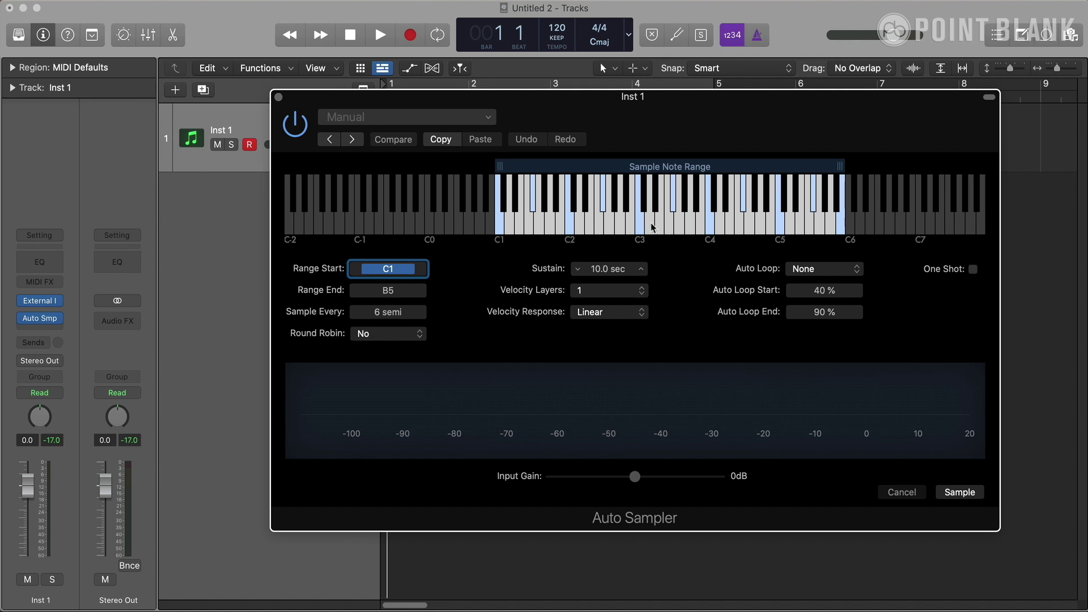
click(641, 224)
drag(636, 477, 686, 475)
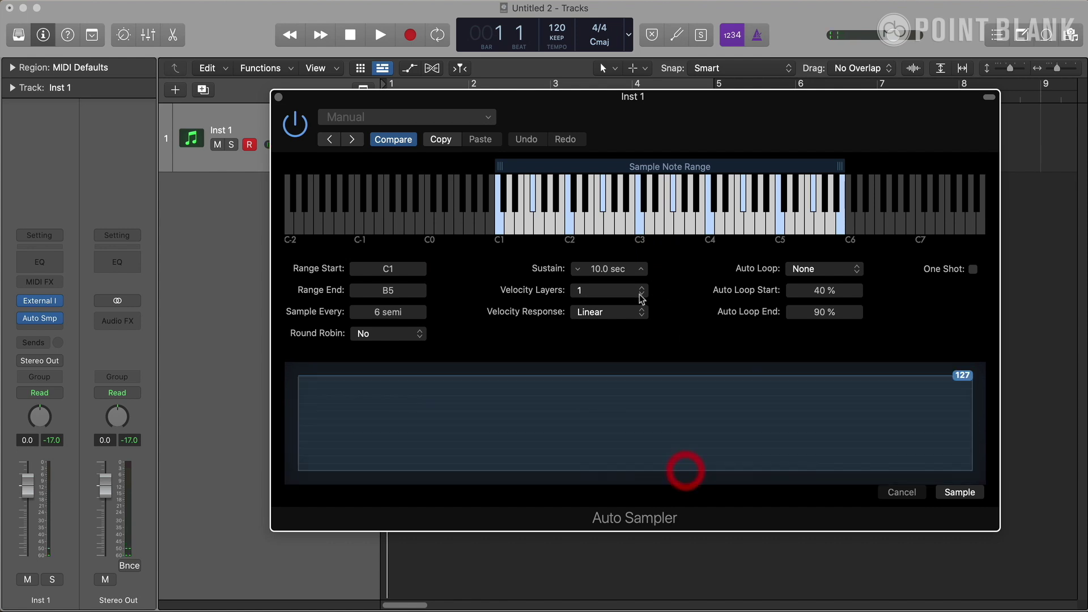
click(688, 227)
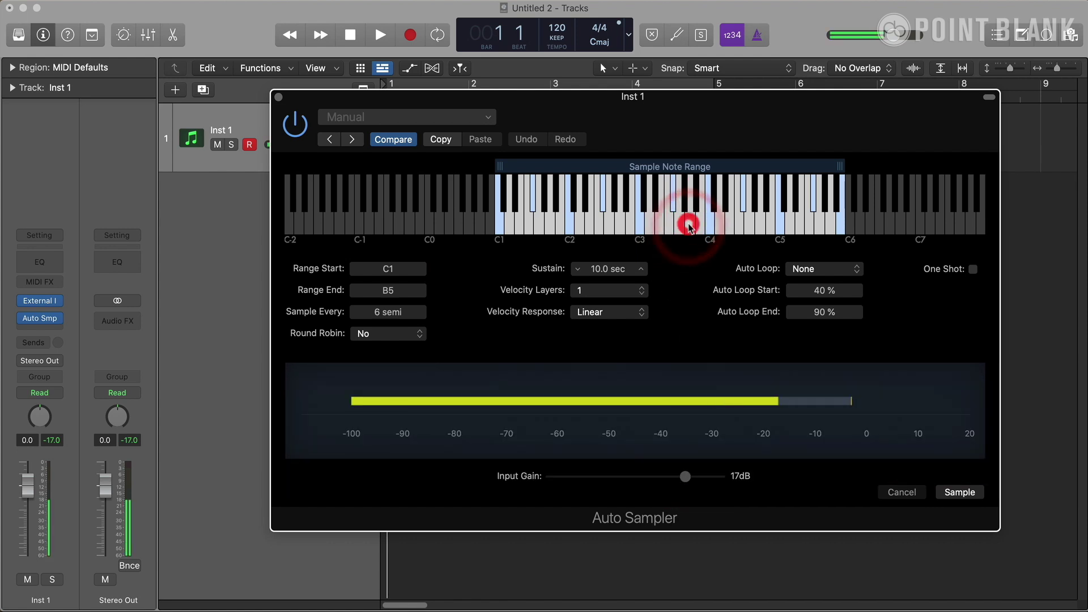
drag(685, 476, 713, 476)
click(640, 218)
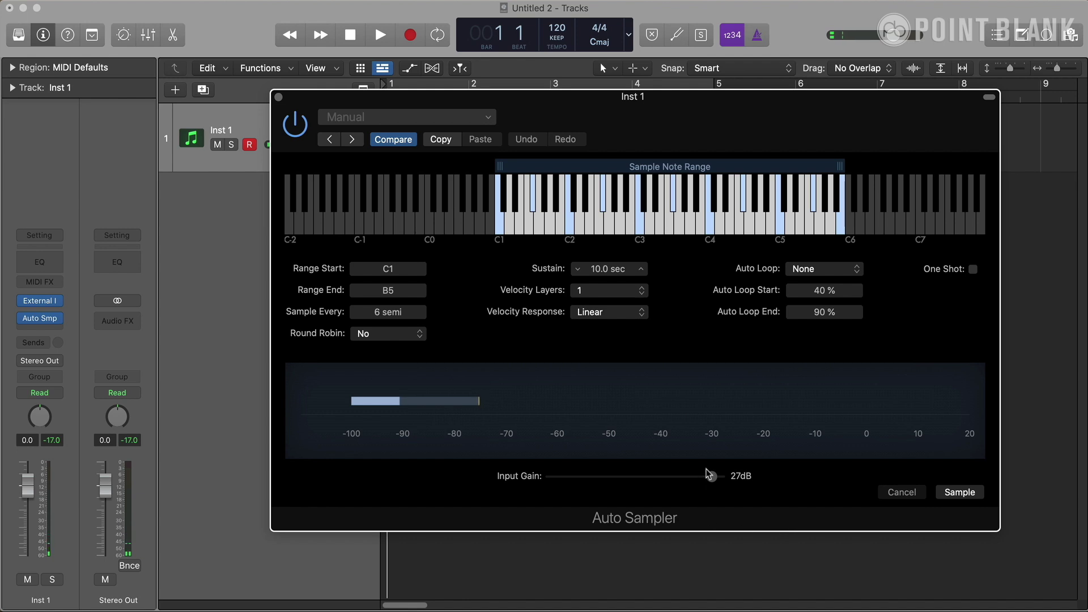
drag(708, 473, 636, 478)
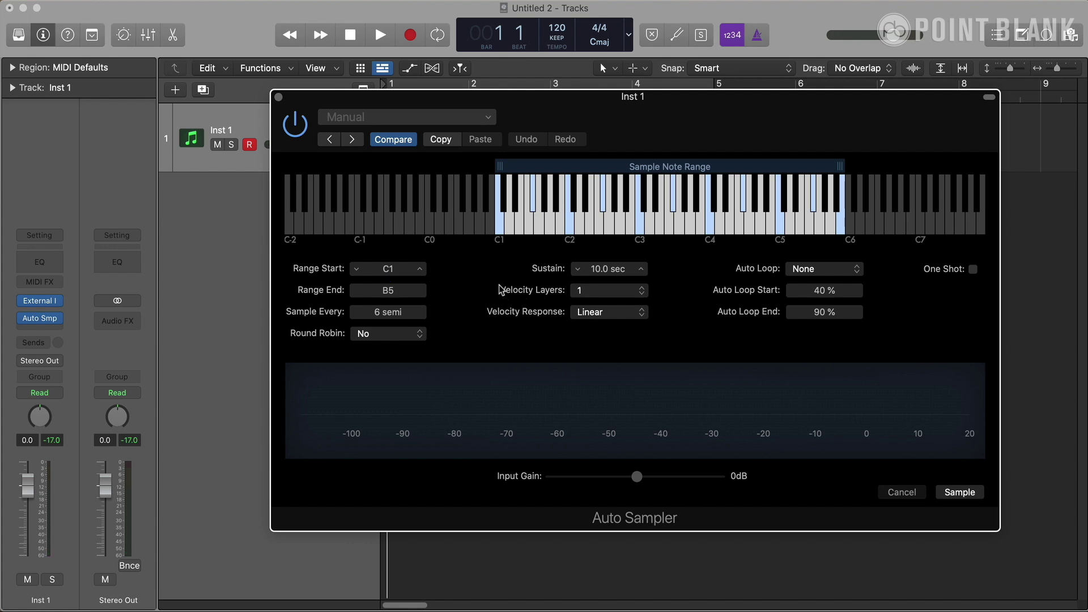
Step: Drag the Sample Note Range handles so sampling spans C1 to C3, auditioning C1
mouse_move(501, 167)
mouse_down()
mouse_move(463, 169)
mouse_move(517, 172)
mouse_up()
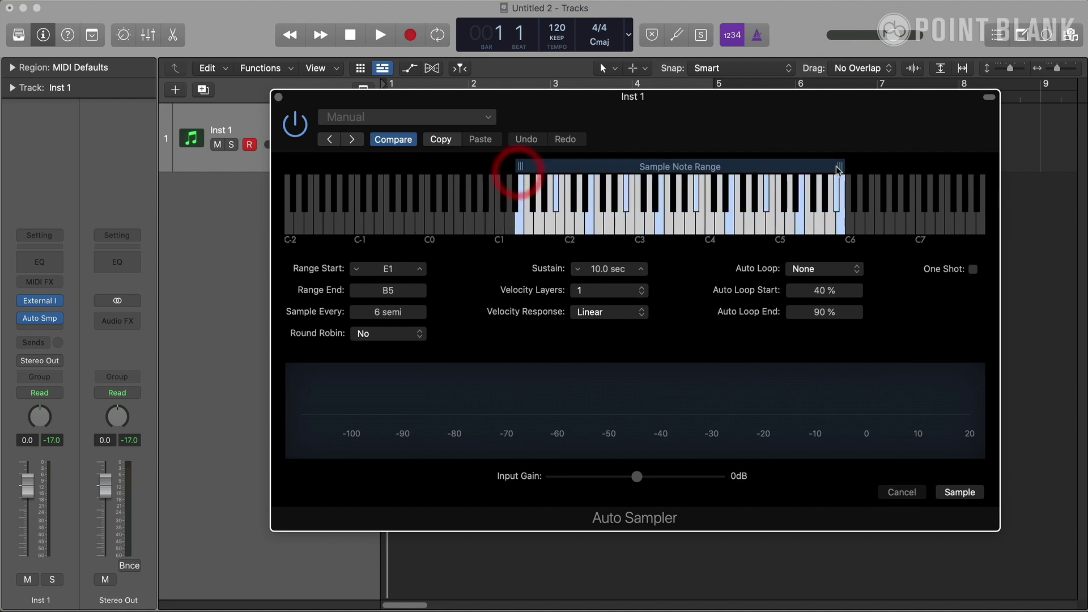
drag(834, 169, 793, 167)
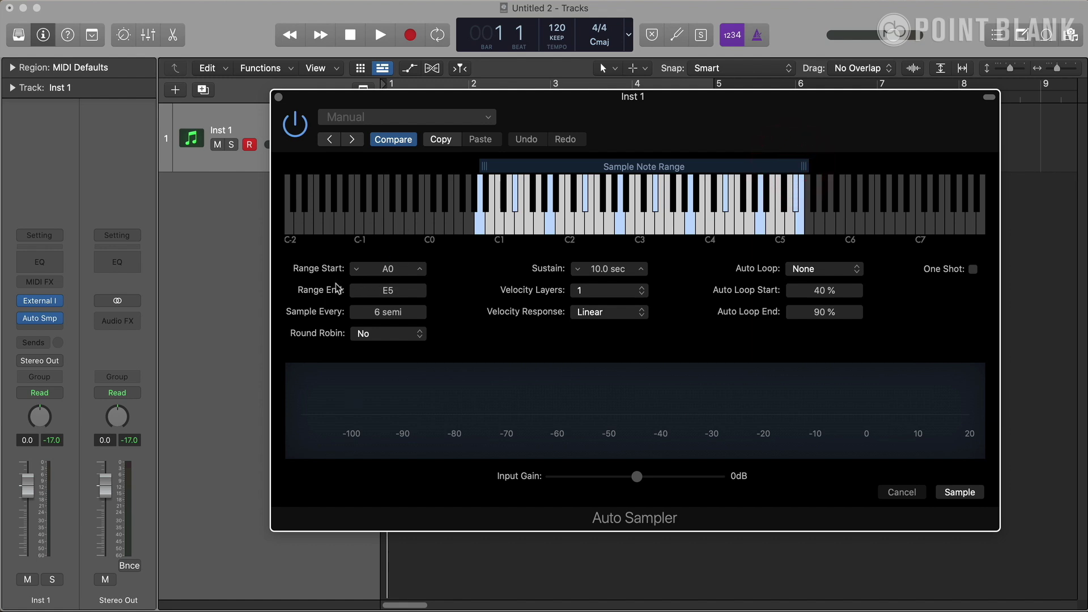
mouse_move(485, 168)
mouse_down()
mouse_move(406, 171)
mouse_move(491, 166)
mouse_move(471, 170)
mouse_up()
click(498, 216)
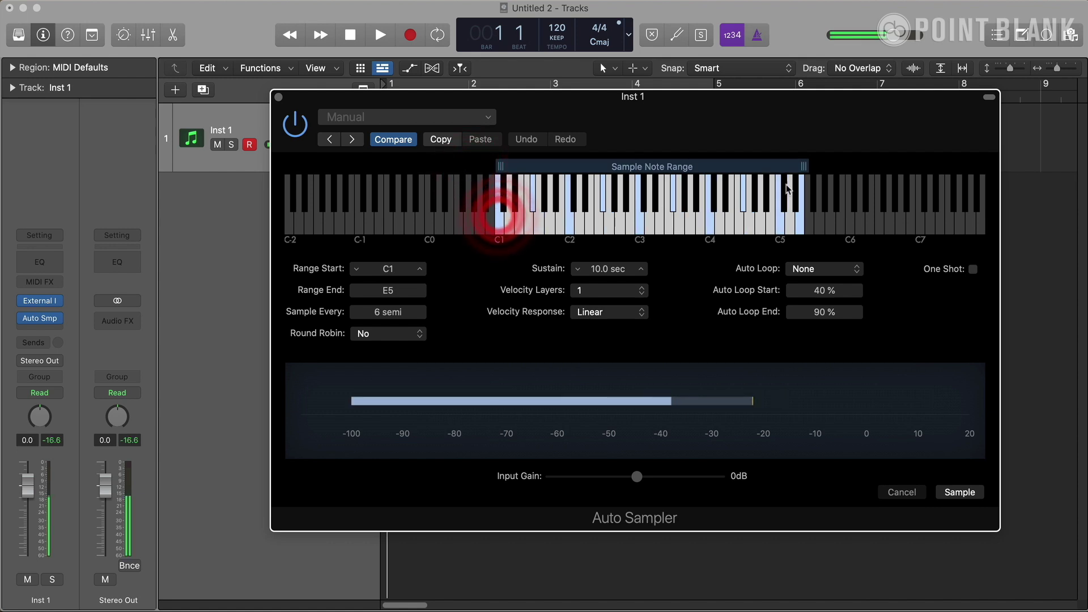
drag(805, 166, 641, 169)
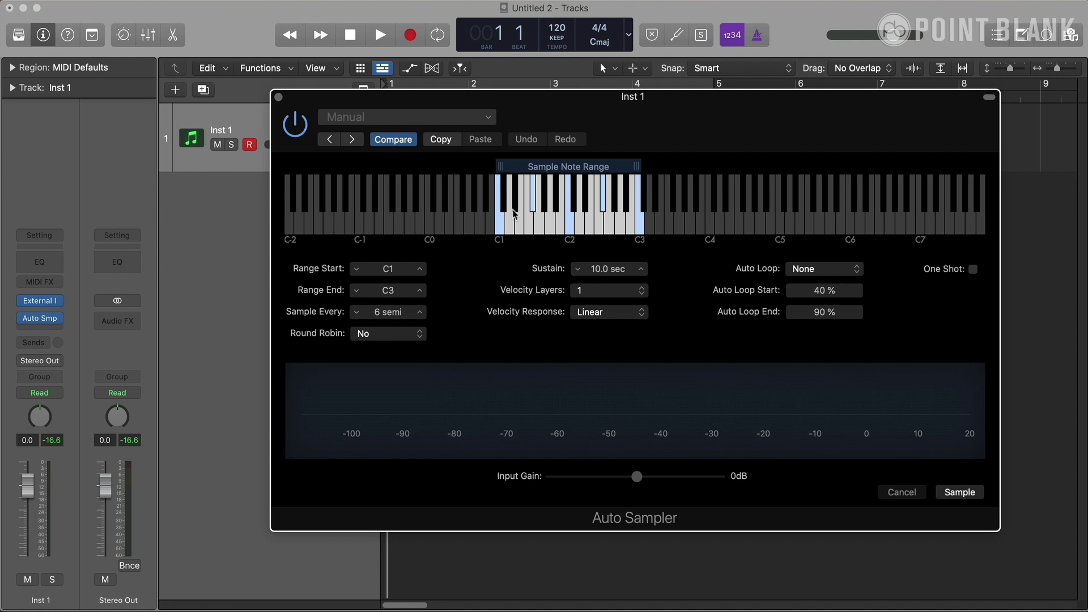
drag(397, 314, 398, 340)
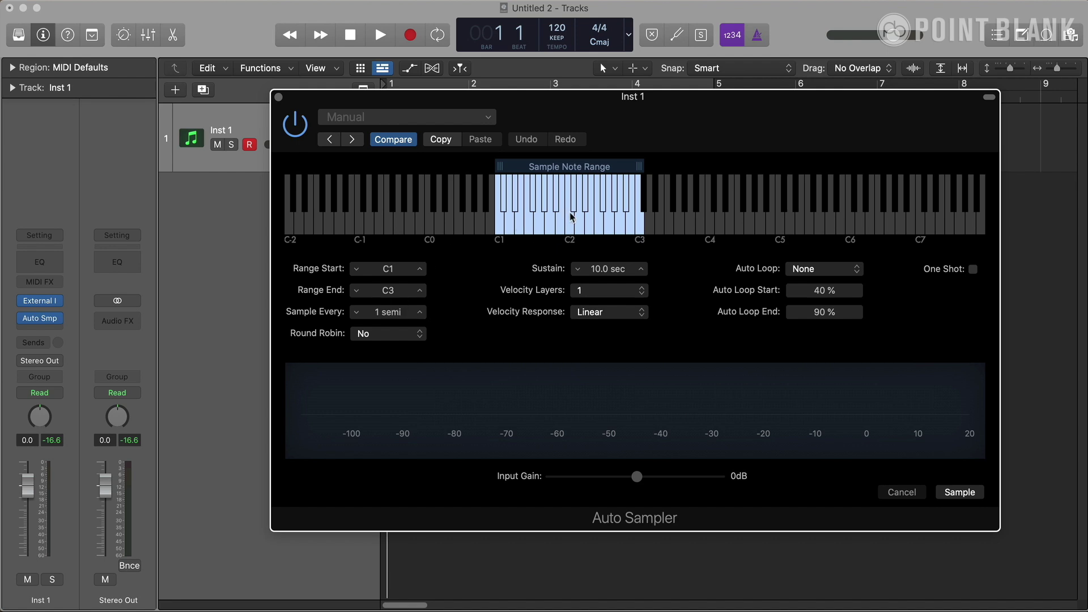
mouse_move(389, 311)
mouse_down()
mouse_move(388, 296)
mouse_move(393, 309)
mouse_up()
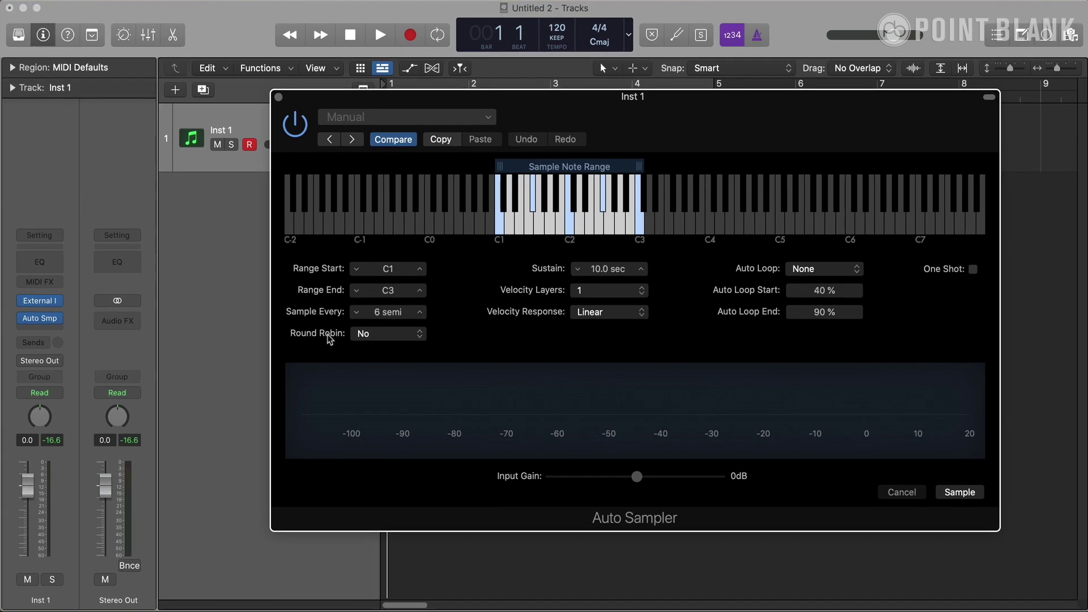
click(365, 335)
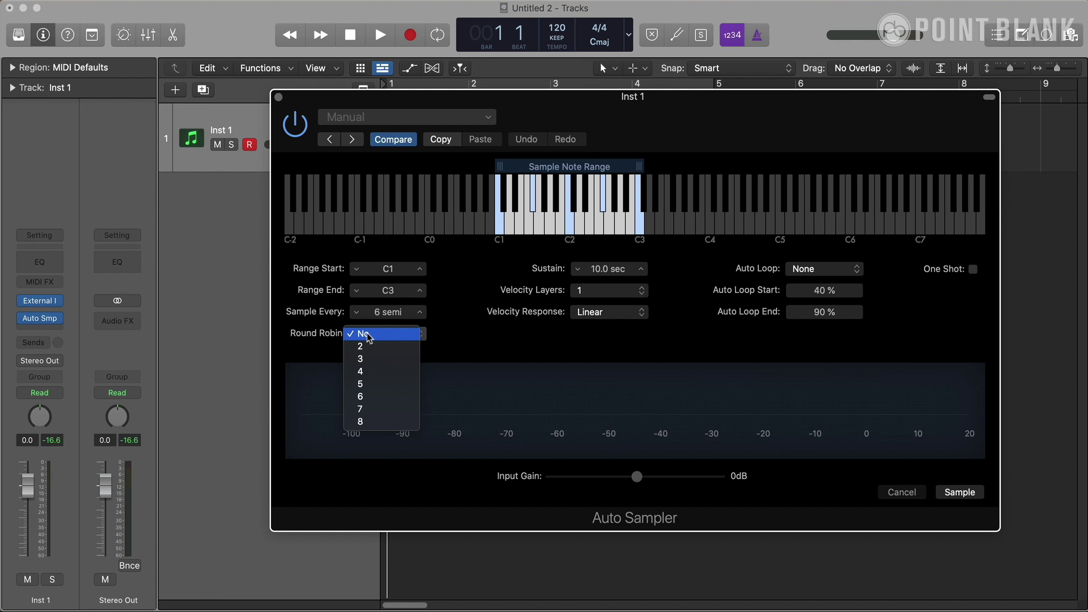
click(336, 339)
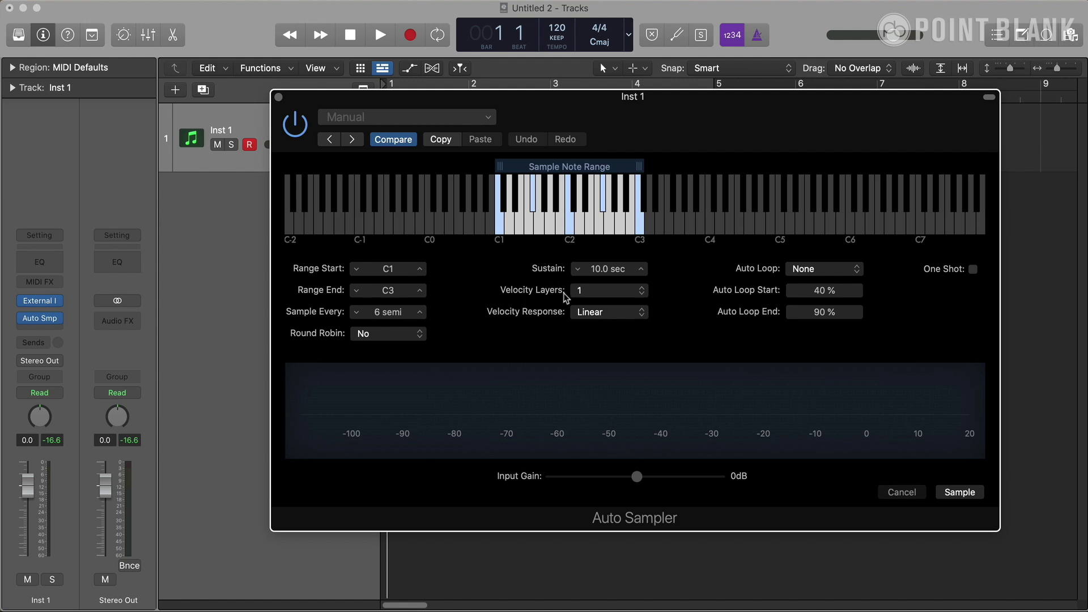
Step: Choose 3 velocity layers and lower the splits from 42 to 34 and 85 to 70
click(580, 290)
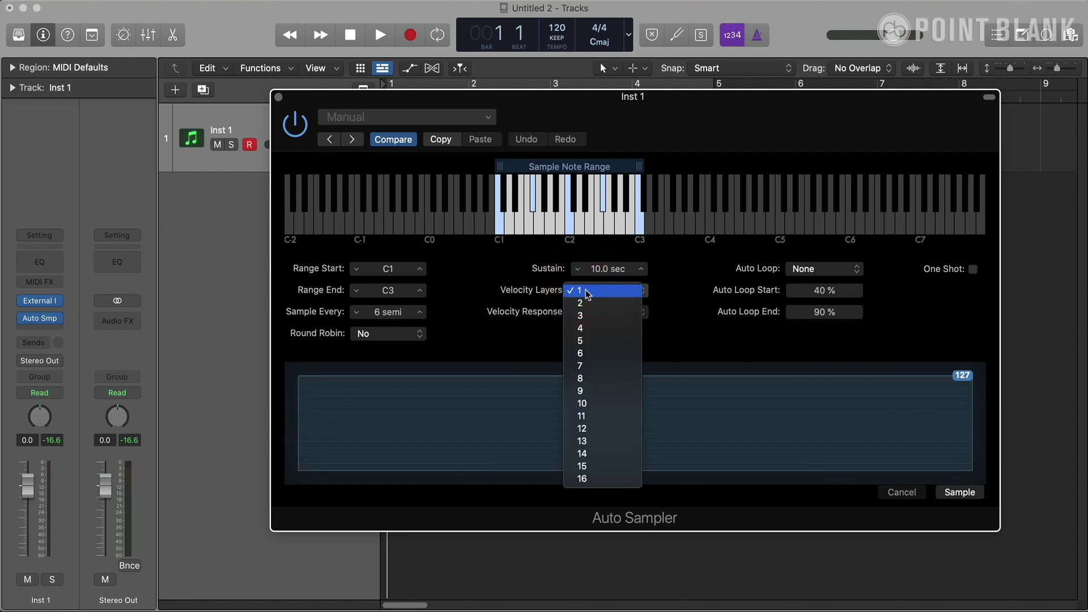
click(604, 316)
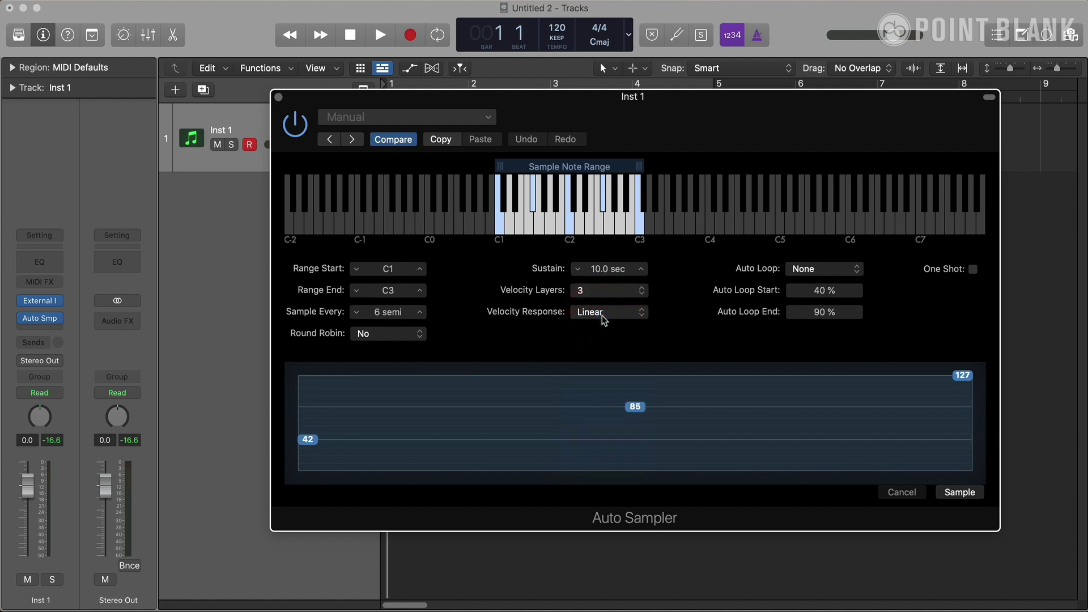
click(311, 440)
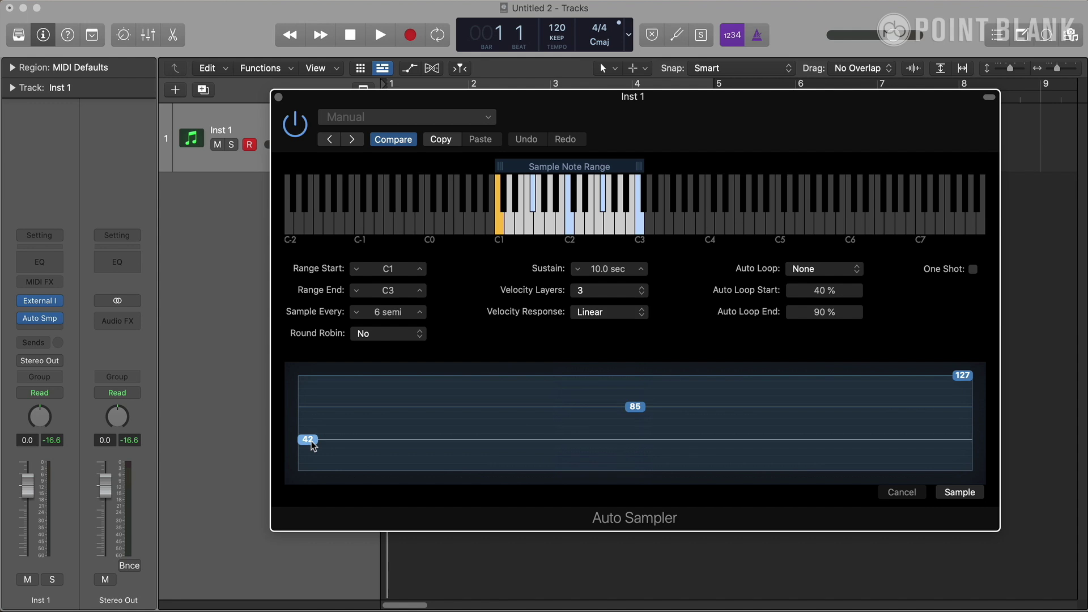
drag(311, 441, 311, 446)
drag(629, 410, 626, 421)
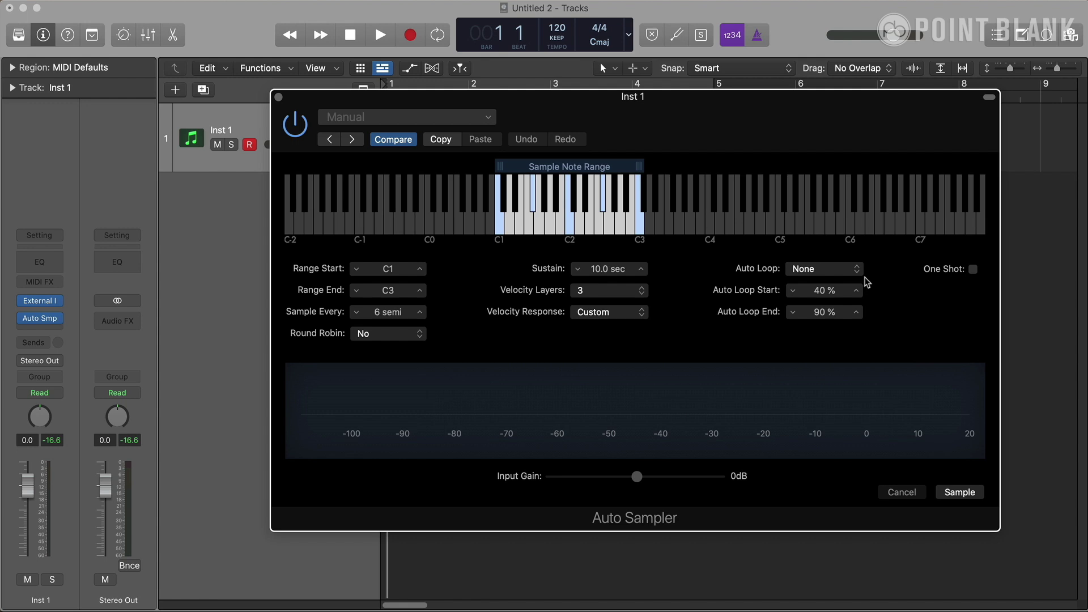
click(843, 272)
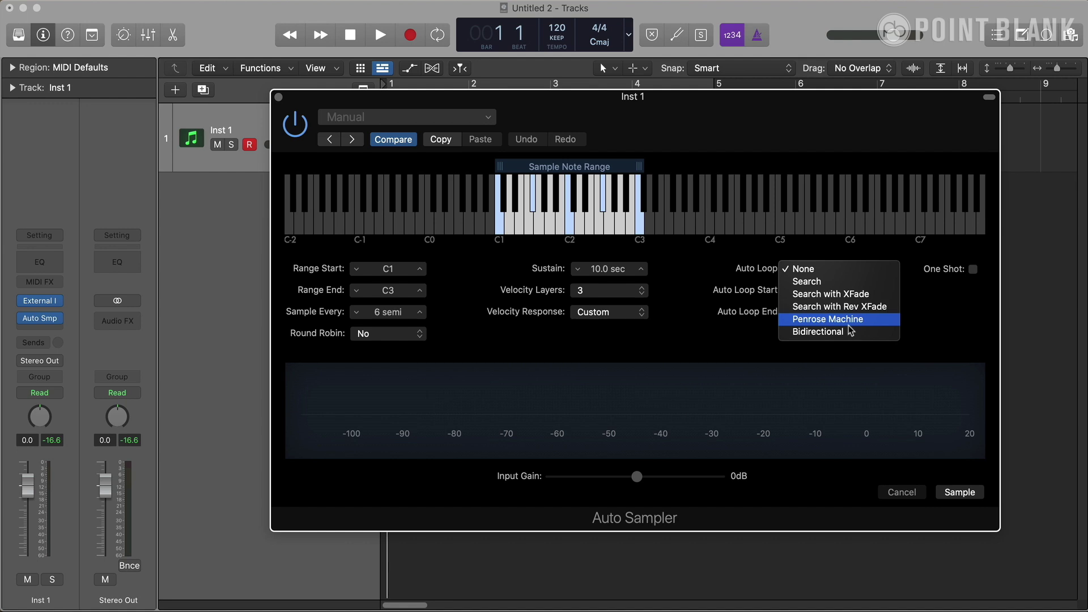
click(761, 260)
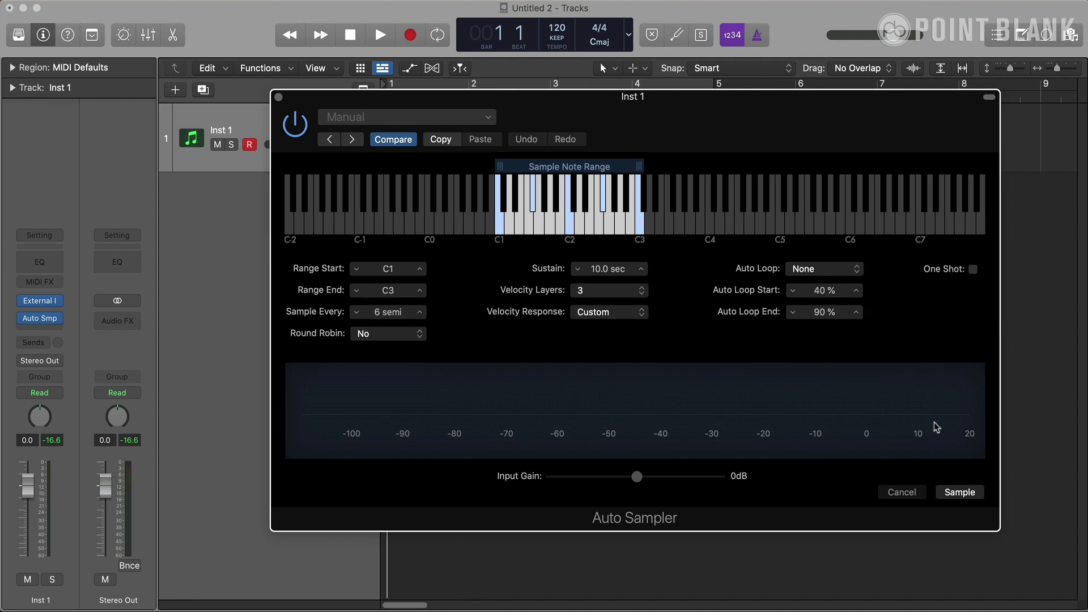
Step: Start sampling and pick Audio Music Apps > Sampler Instruments > Auto Sampled as the save folder
click(959, 492)
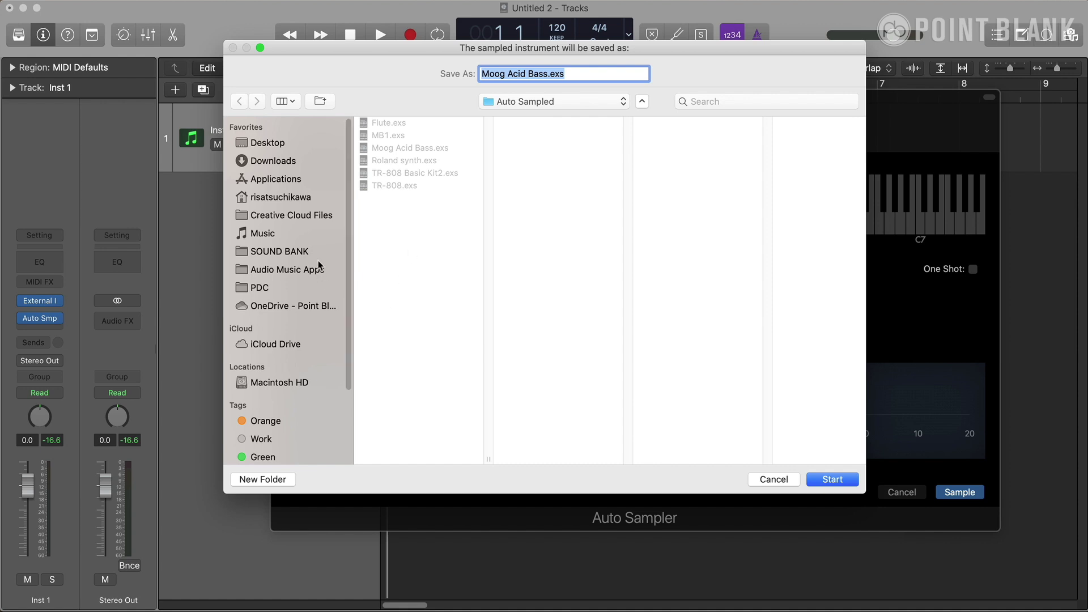
click(260, 270)
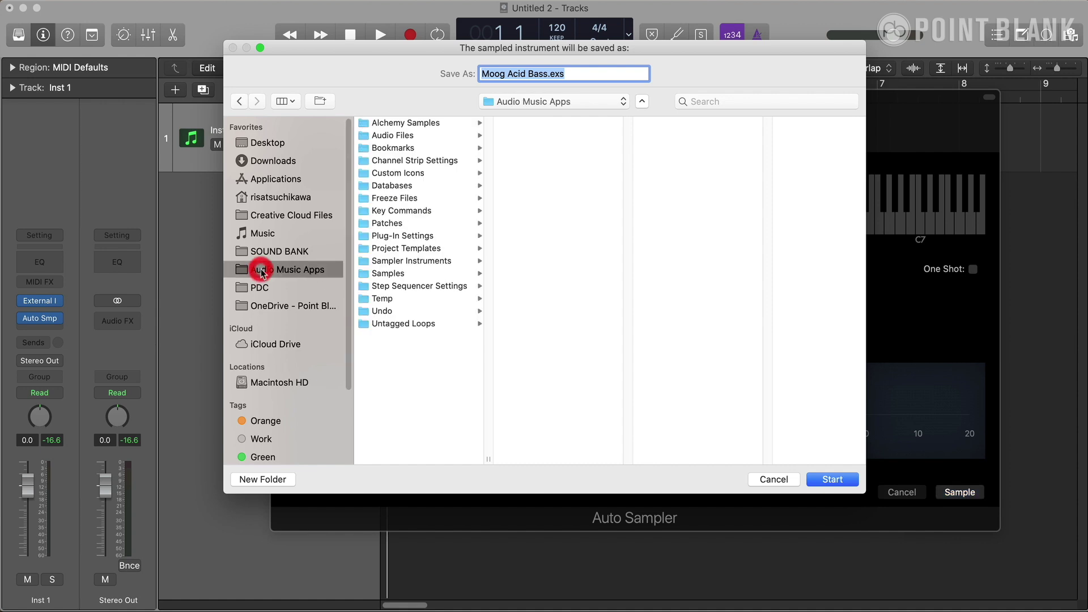
click(406, 262)
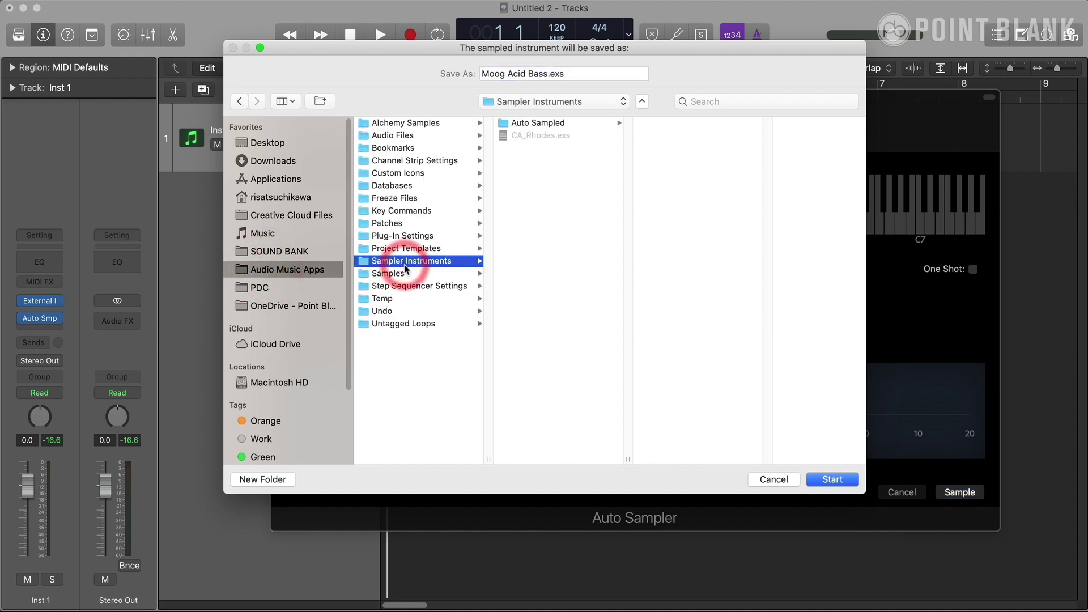
click(553, 123)
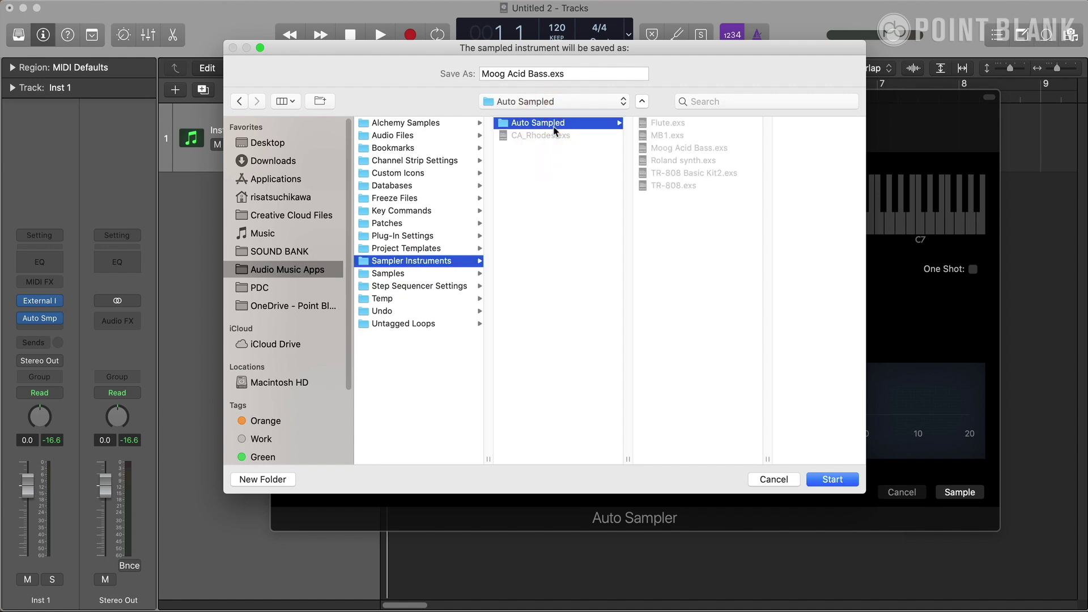
Step: Name the instrument Moog Acid Bass_2.exs, record the samples, and close the Auto Sampler
click(546, 75)
click(546, 74)
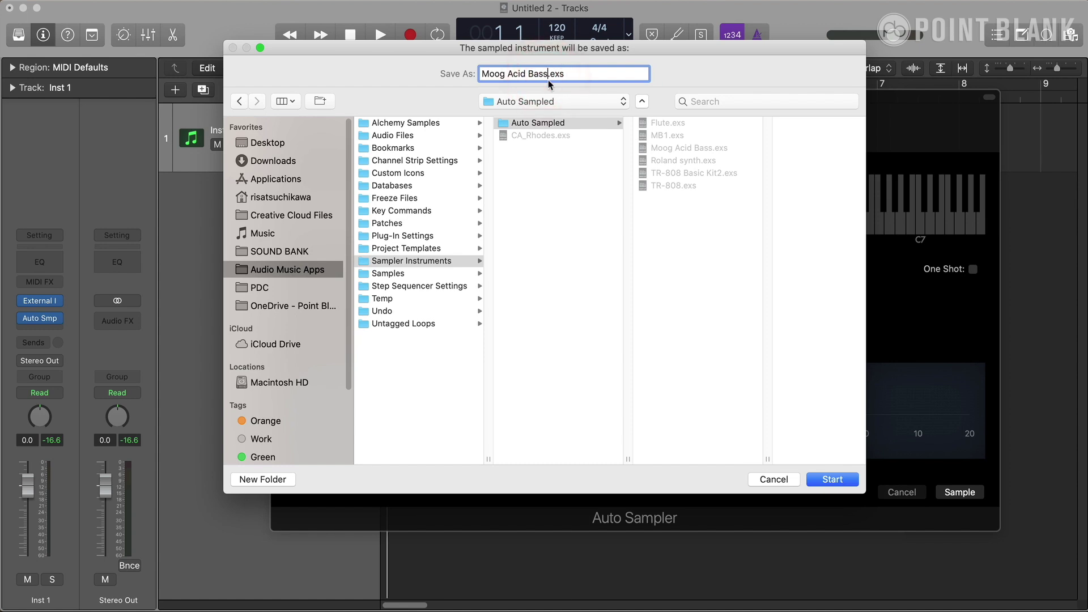
text(_2)
click(849, 476)
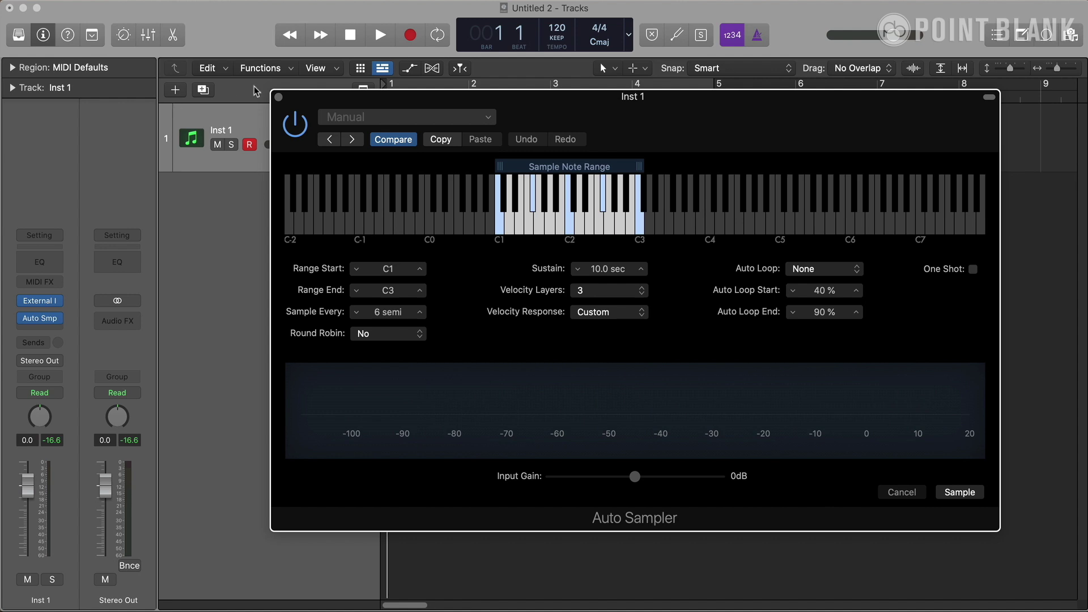
click(278, 98)
Step: Create a new instrument track with a stereo Sampler (Multi-Sample)
click(175, 89)
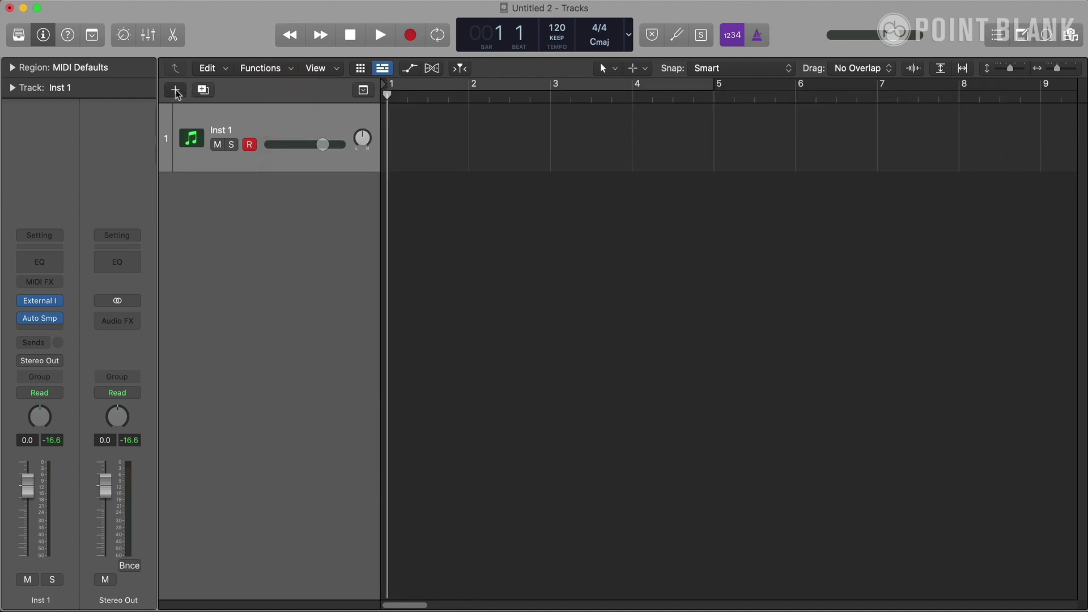
click(426, 139)
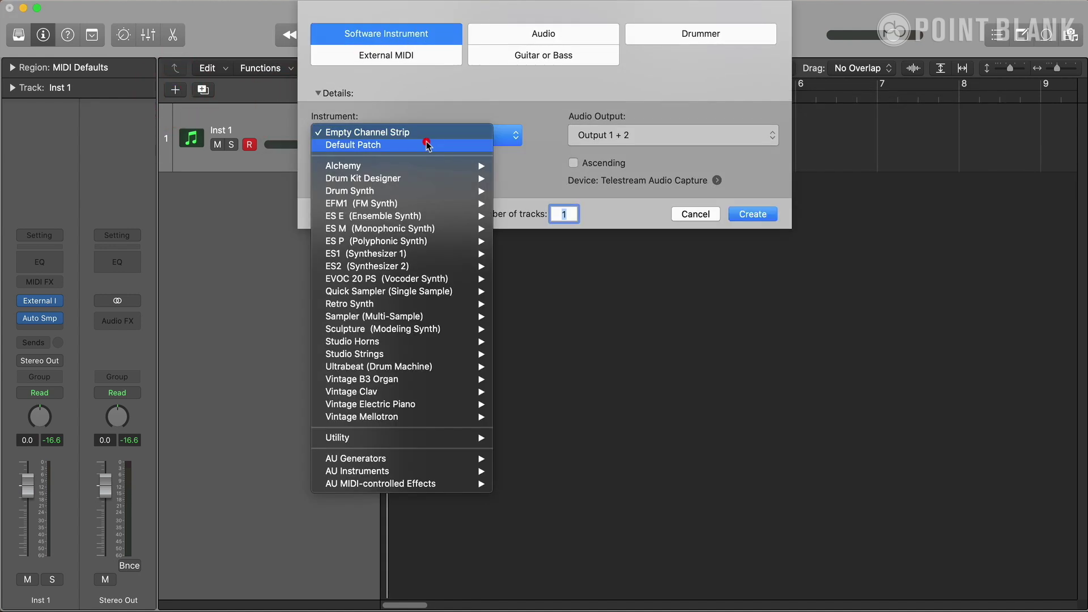
mouse_move(426, 299)
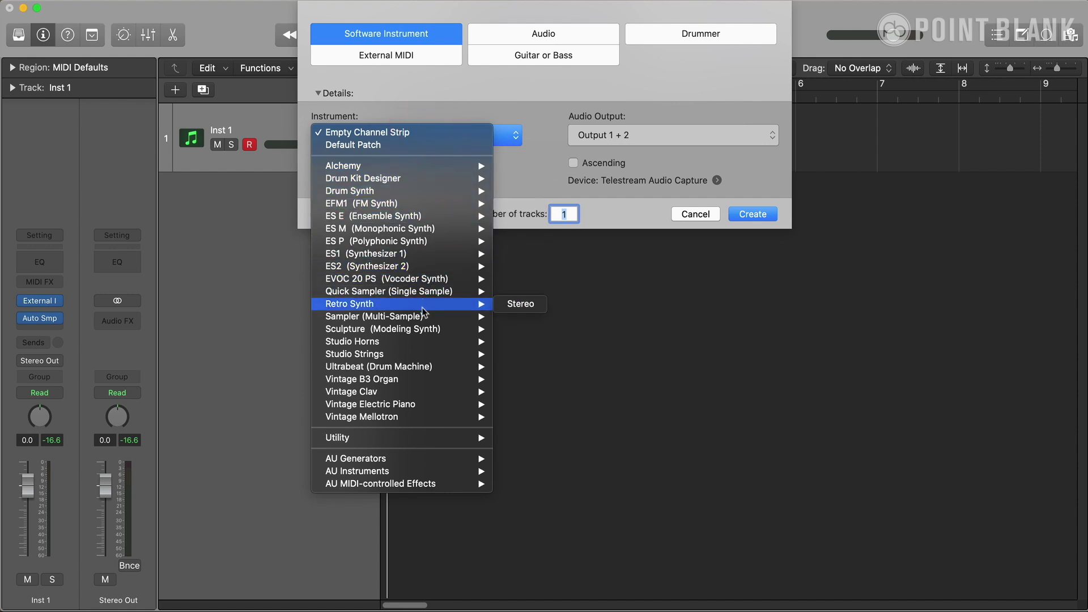
mouse_move(436, 317)
click(512, 334)
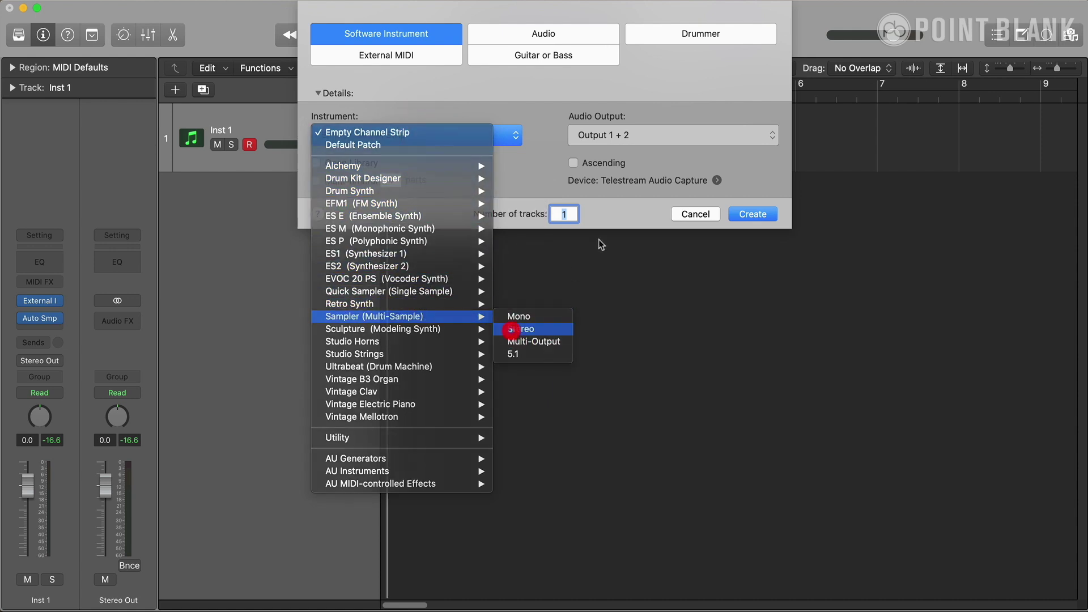
click(739, 219)
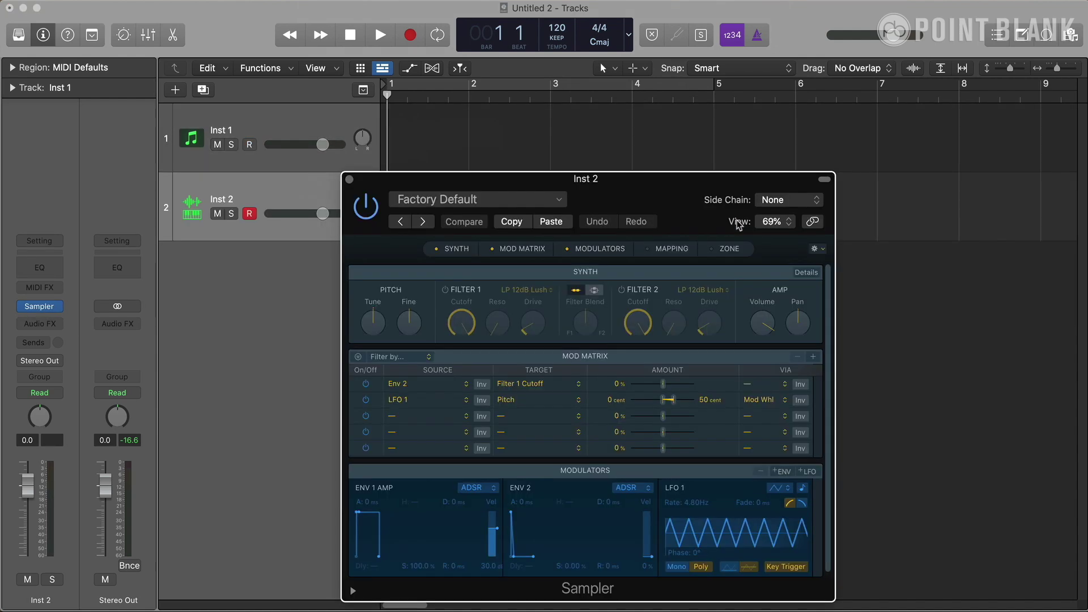
Step: Bring up the Sampler's preset menu at the Auto Sampled presets
drag(641, 188, 590, 75)
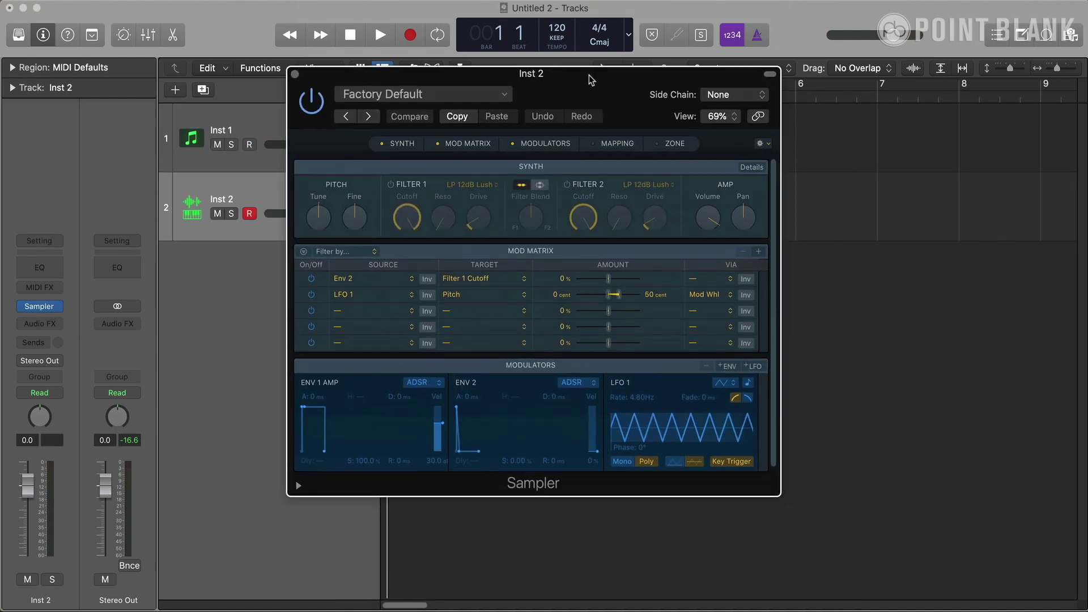
click(416, 94)
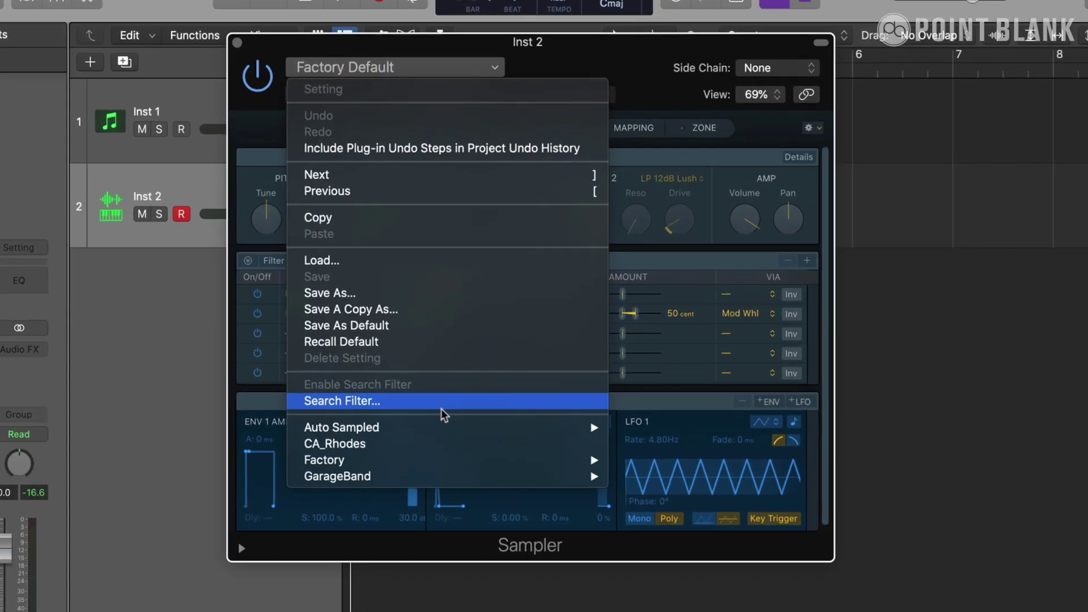
mouse_move(395, 428)
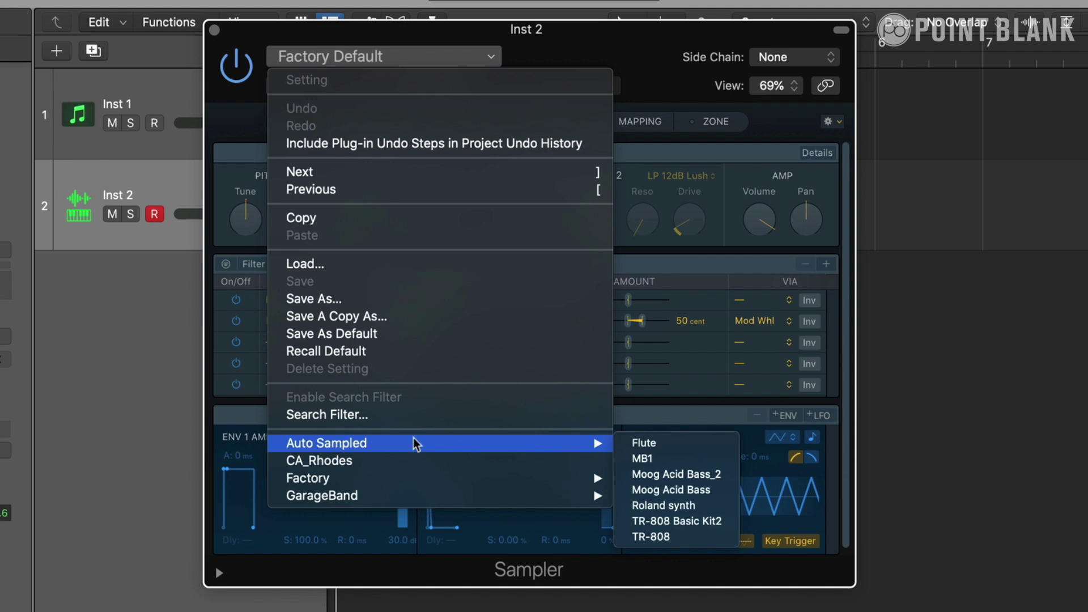
Step: Load the Moog Acid Bass_2 preset and show the Mapping and Zone editors
click(651, 475)
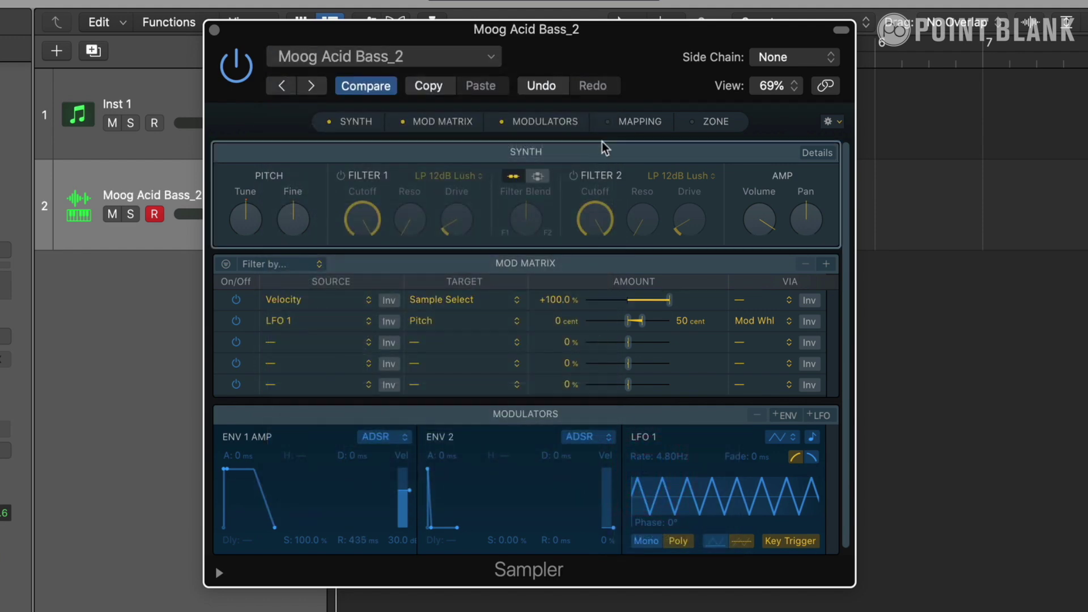
click(605, 121)
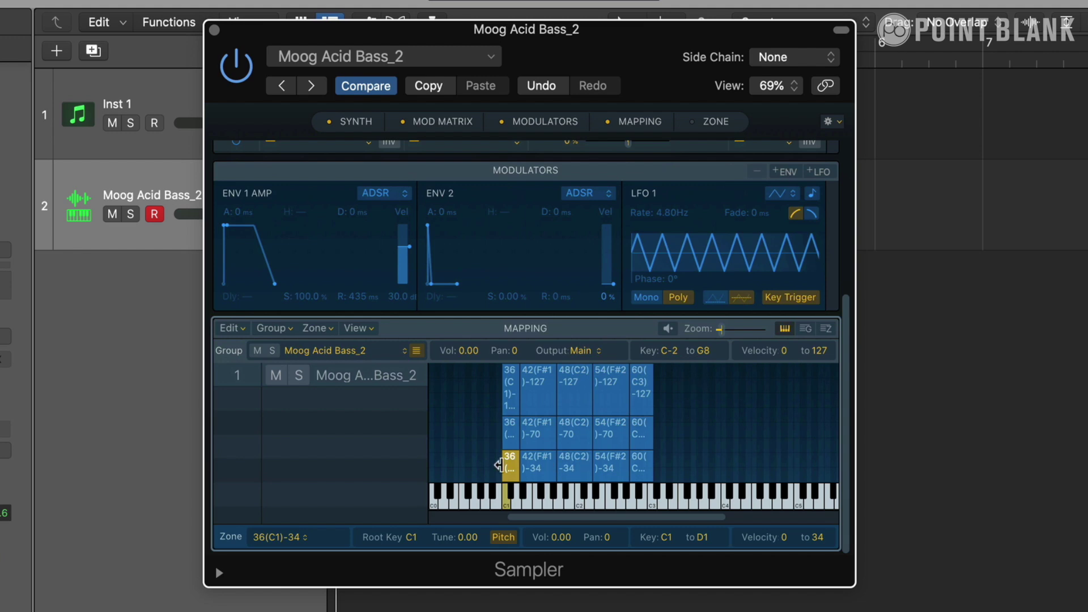
click(691, 121)
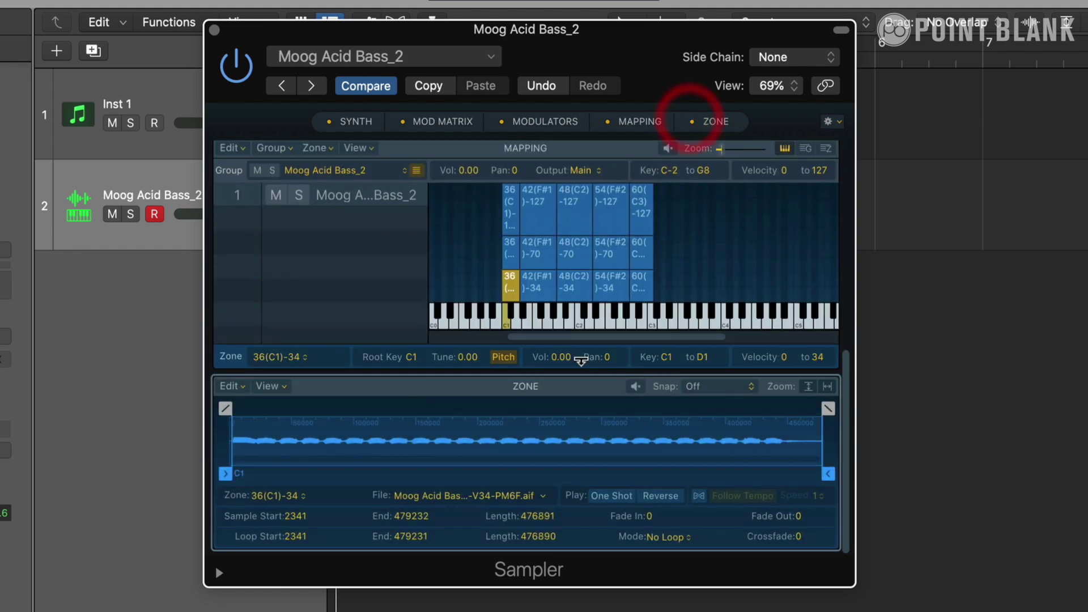
Step: Select and audition the C1 and F#1 velocity zones to inspect their samples
click(528, 282)
click(518, 254)
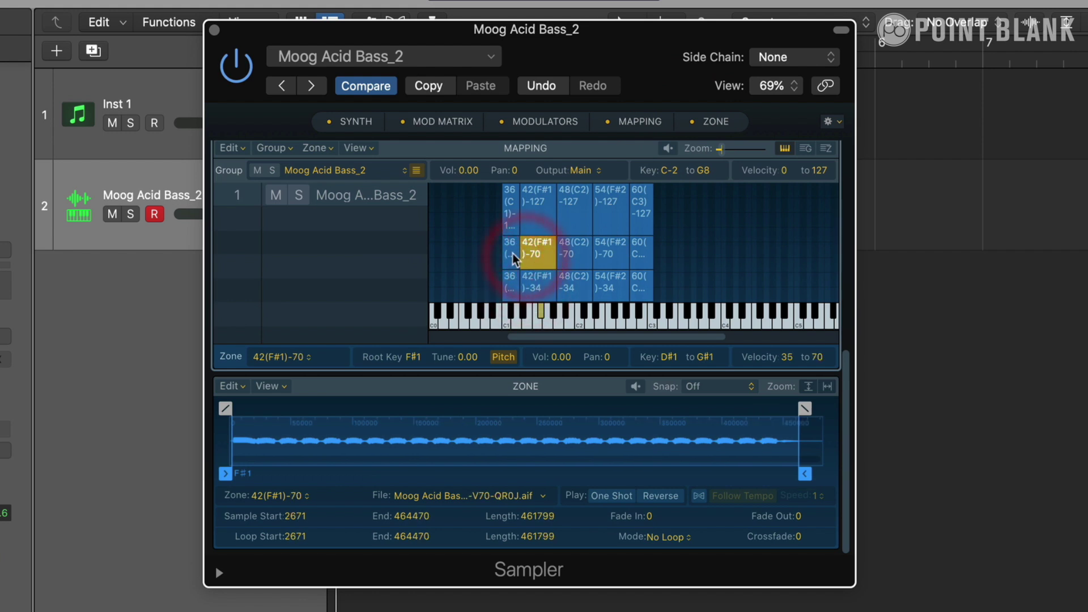
click(508, 327)
click(510, 318)
click(521, 320)
click(540, 313)
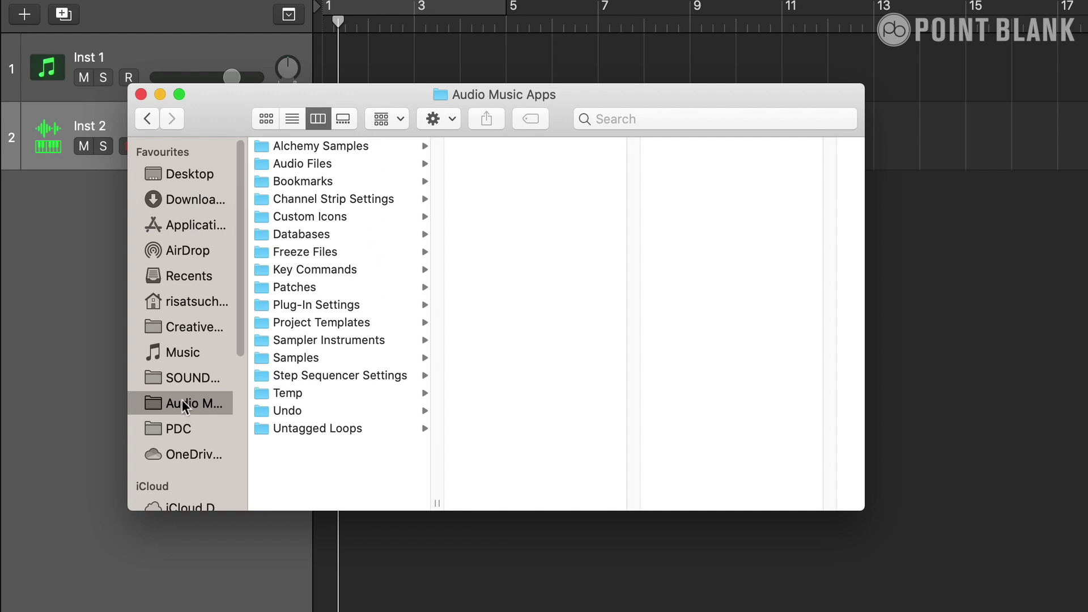
Step: Browse Samples > Auto Sampled > Moog Acid Bass_2 to list its recorded .aif files
click(296, 358)
click(521, 145)
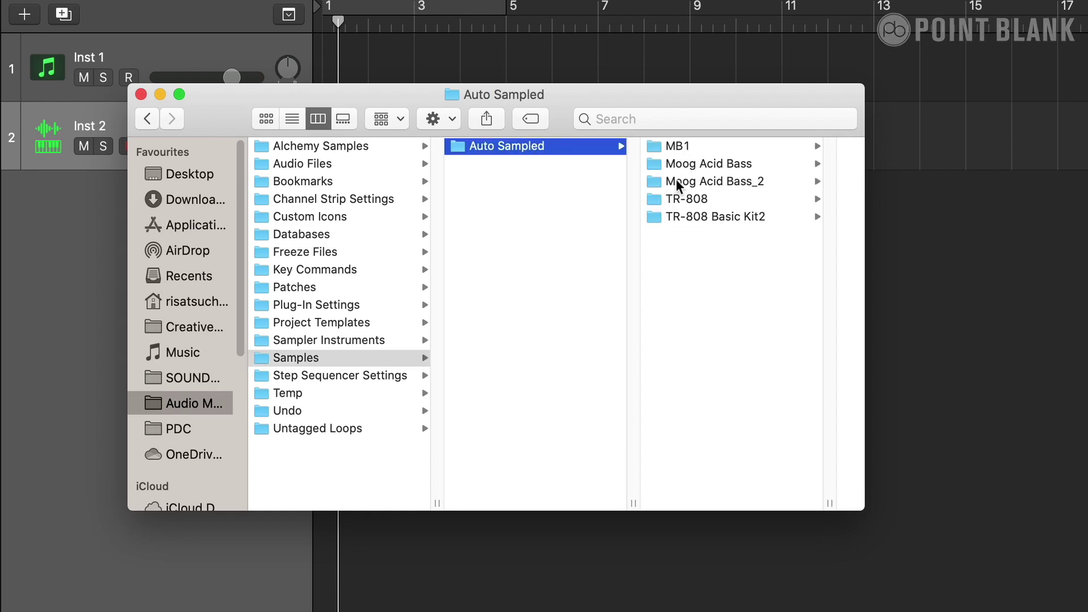
click(693, 180)
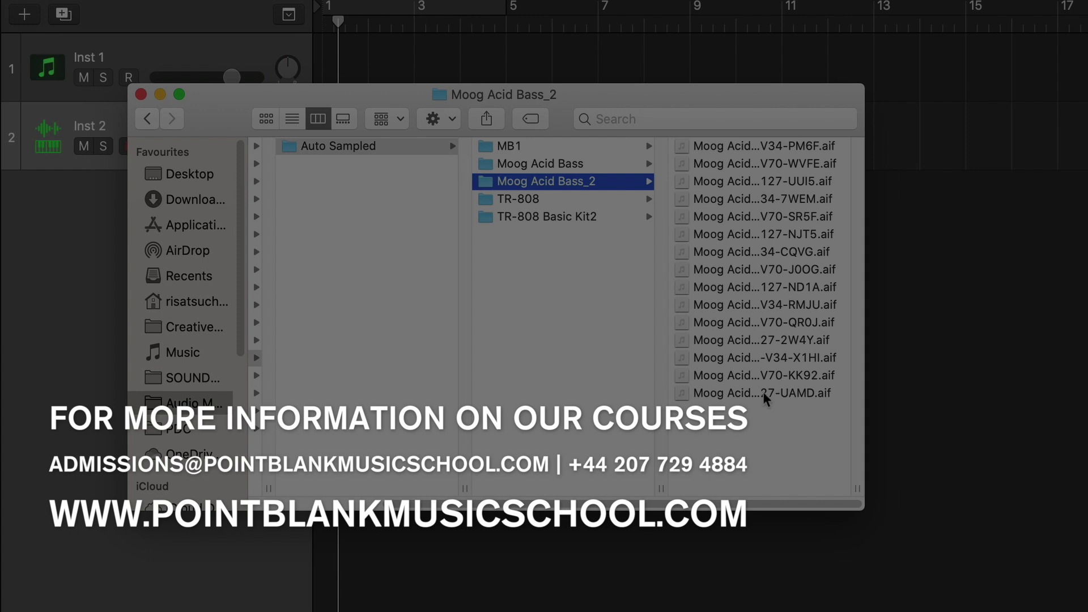